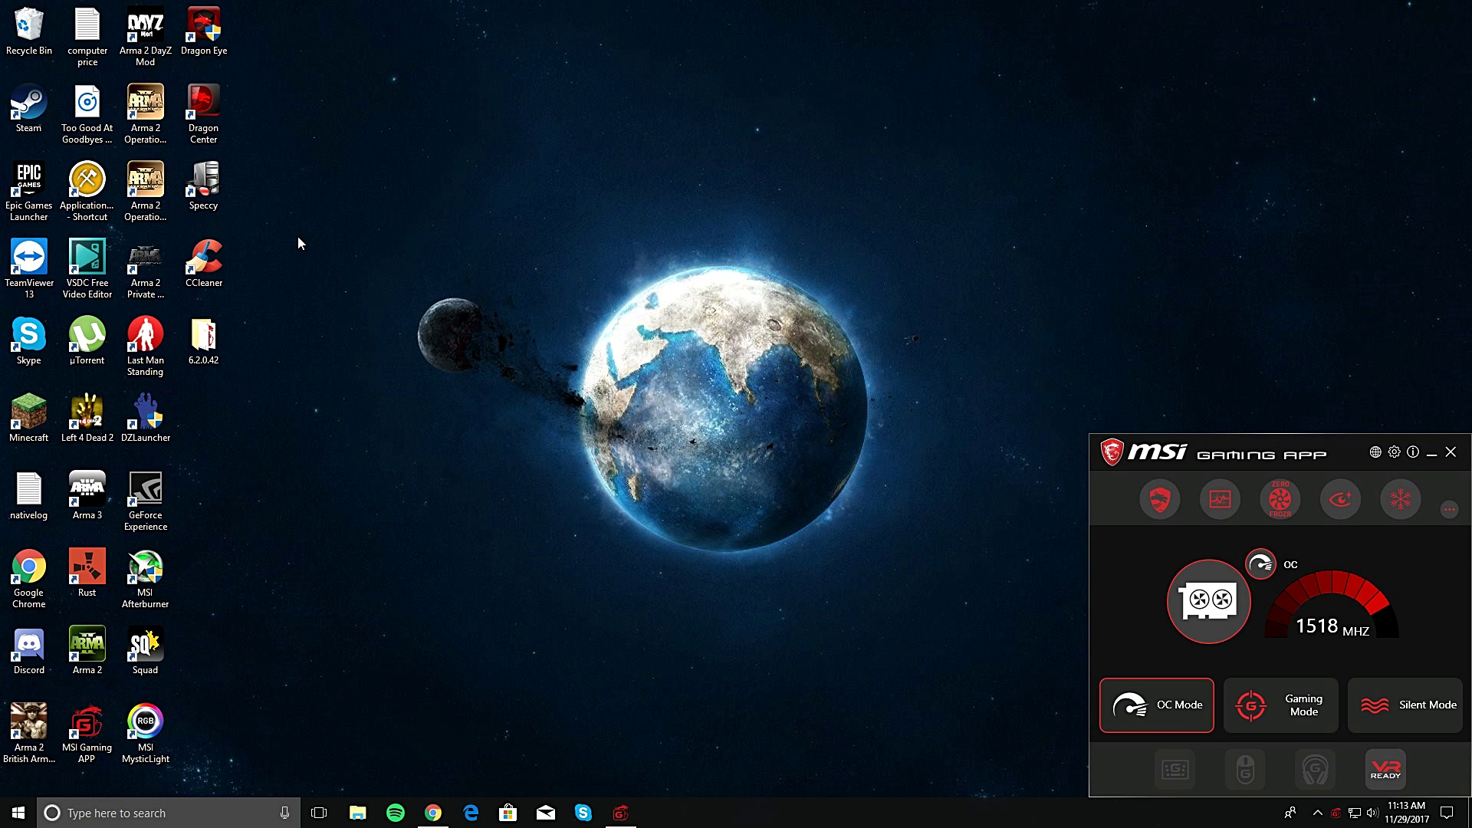
Centre the MSI Gaming App window, look over its '...' Functions panel, then minimize it
left_click_drag(634, 81, 506, 491)
left_click_drag(1240, 449, 611, 182)
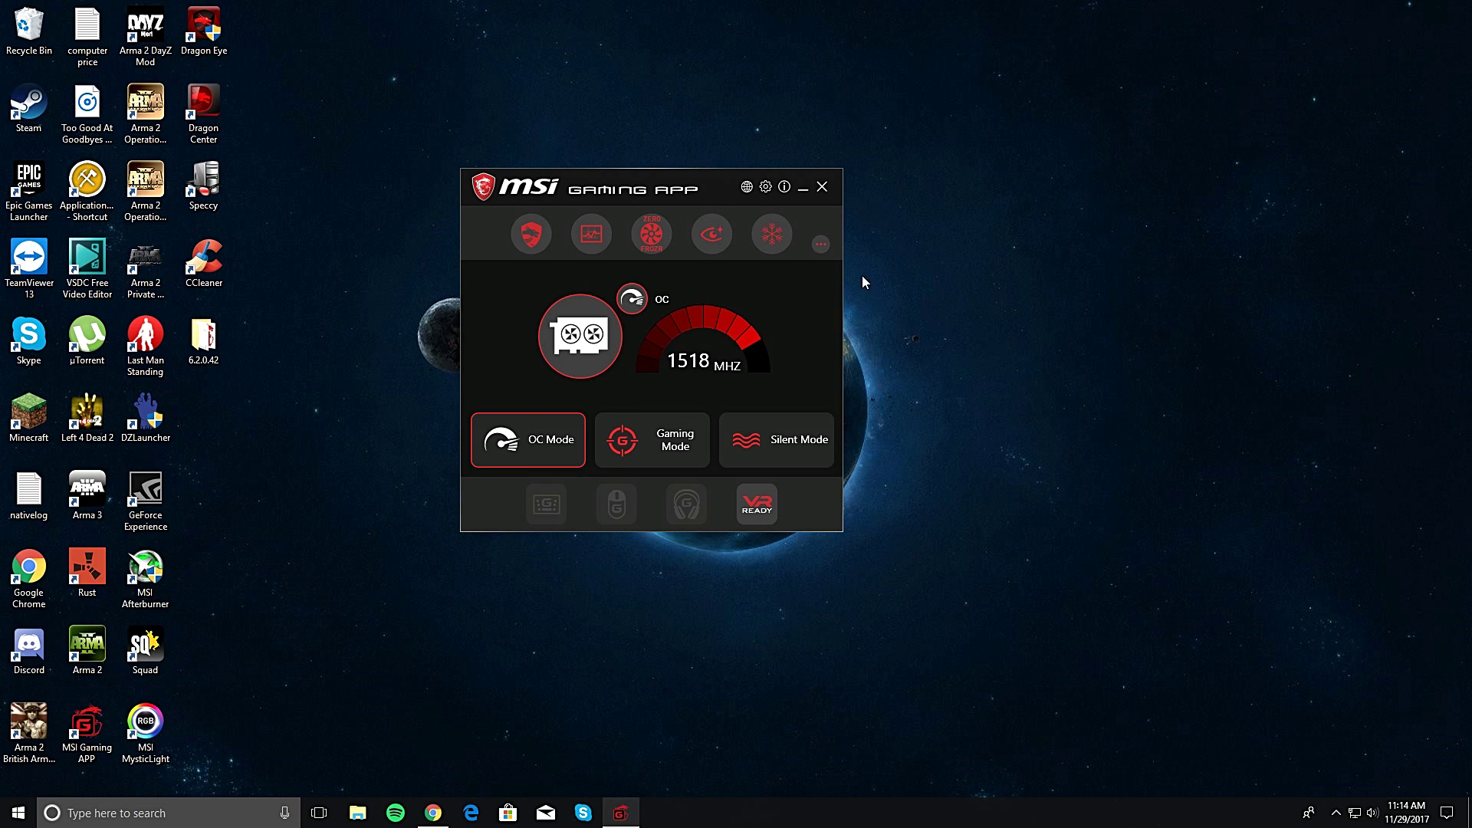
left_click(821, 245)
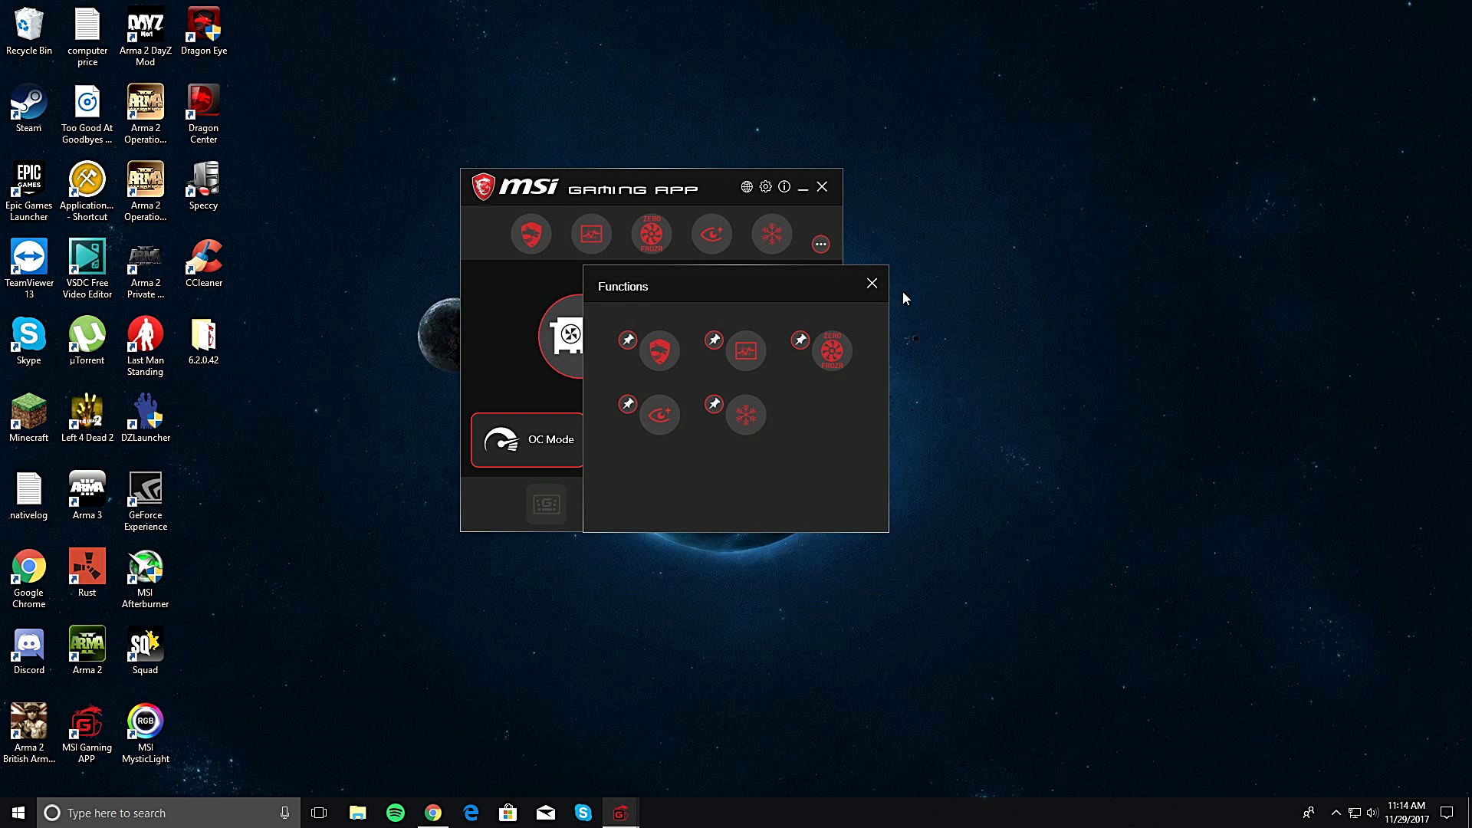
left_click(872, 284)
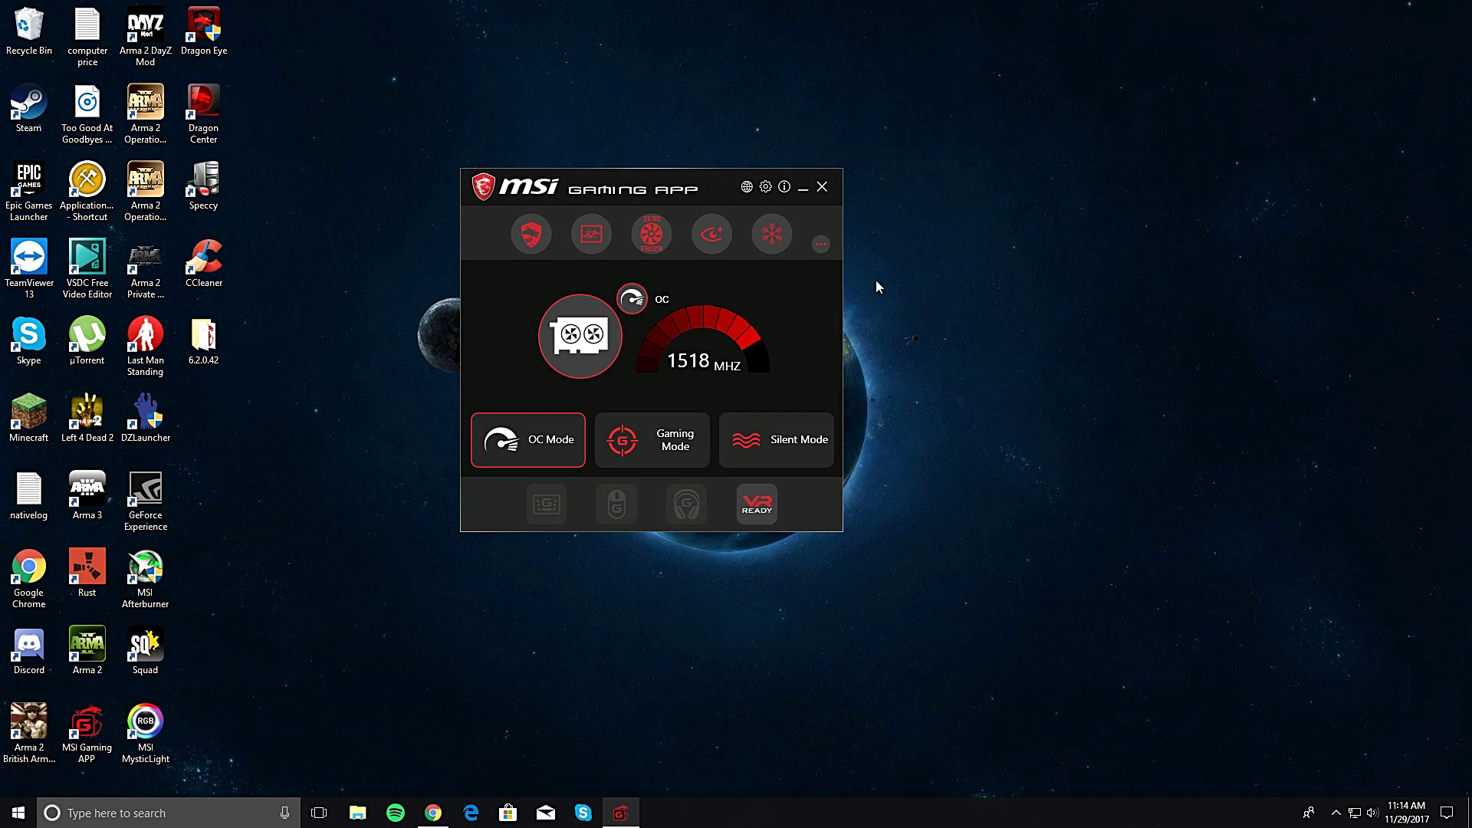
left_click(800, 187)
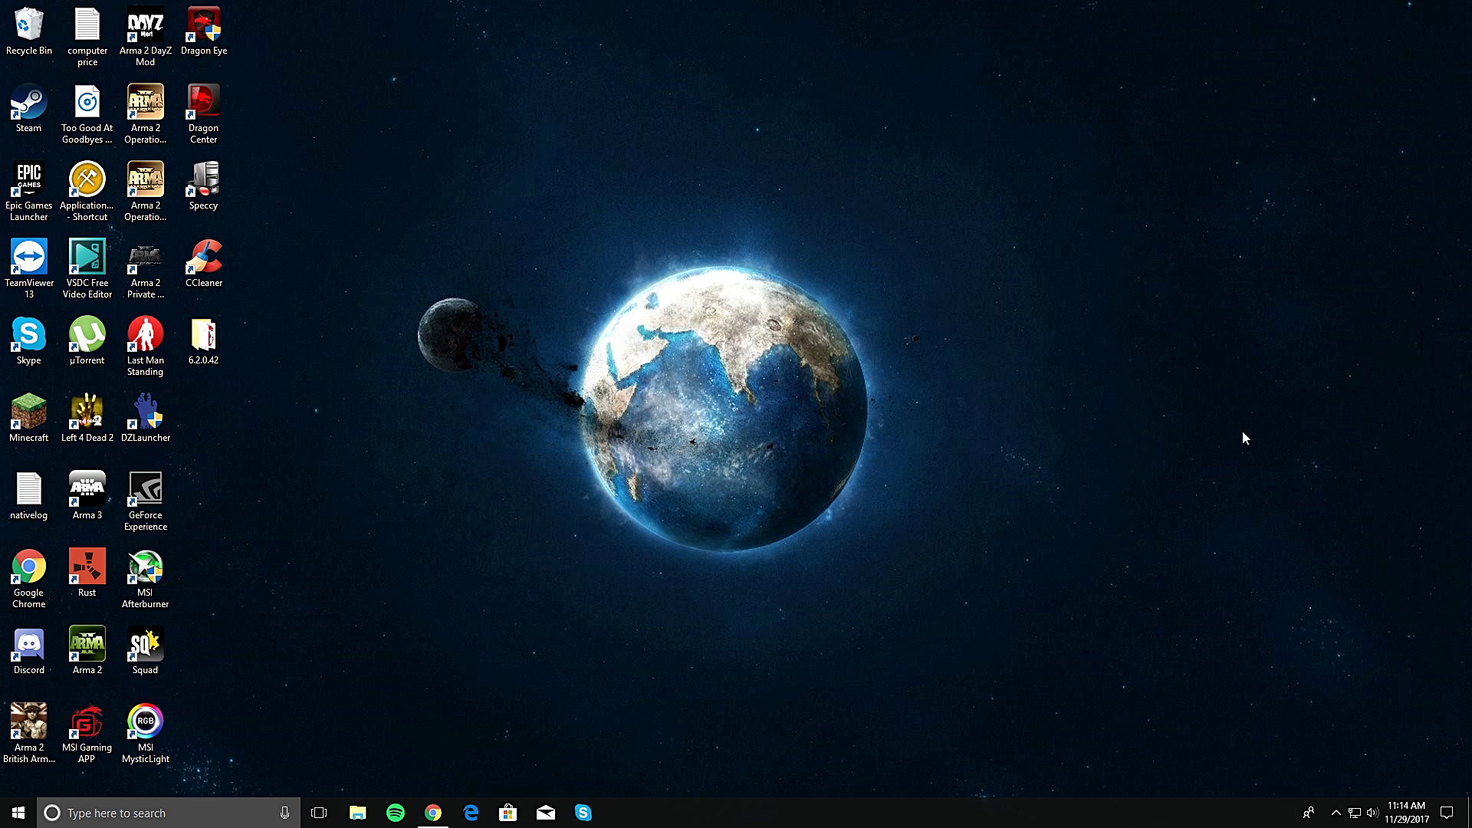
Restore Chrome and load the pasted us.msi.com support page
left_click(433, 813)
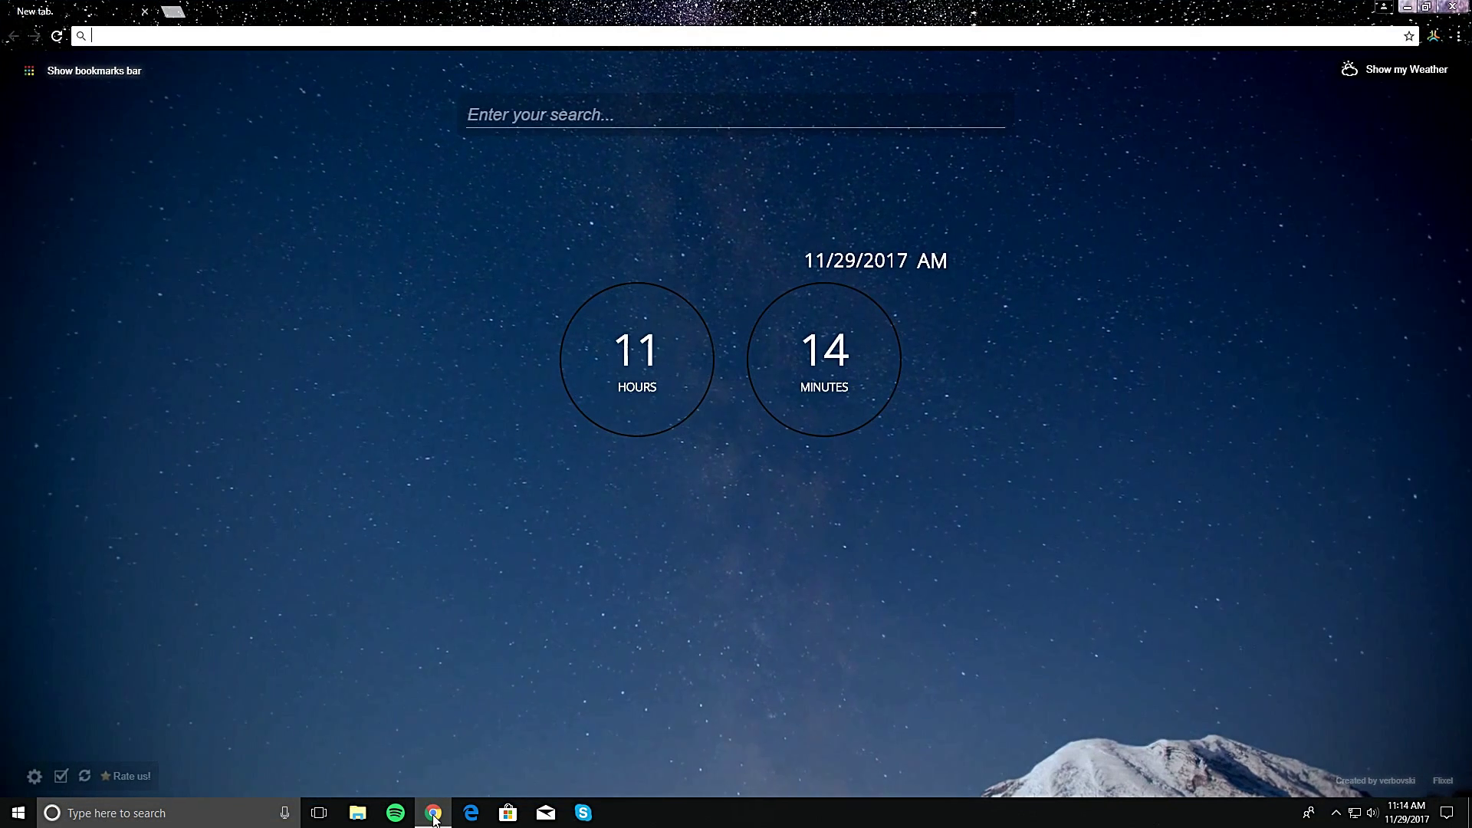
right_click(238, 43)
left_click(263, 117)
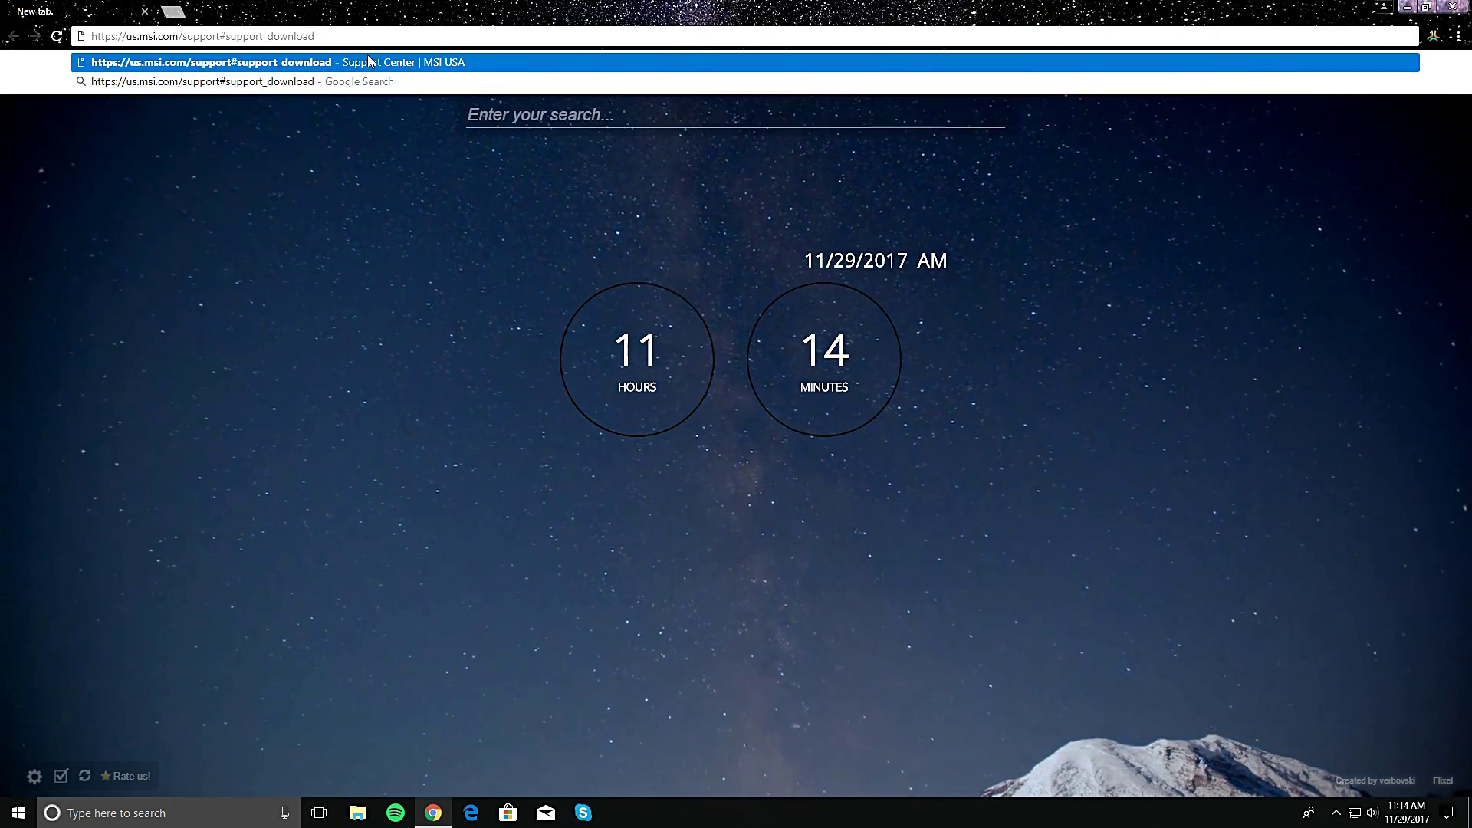
key("Return")
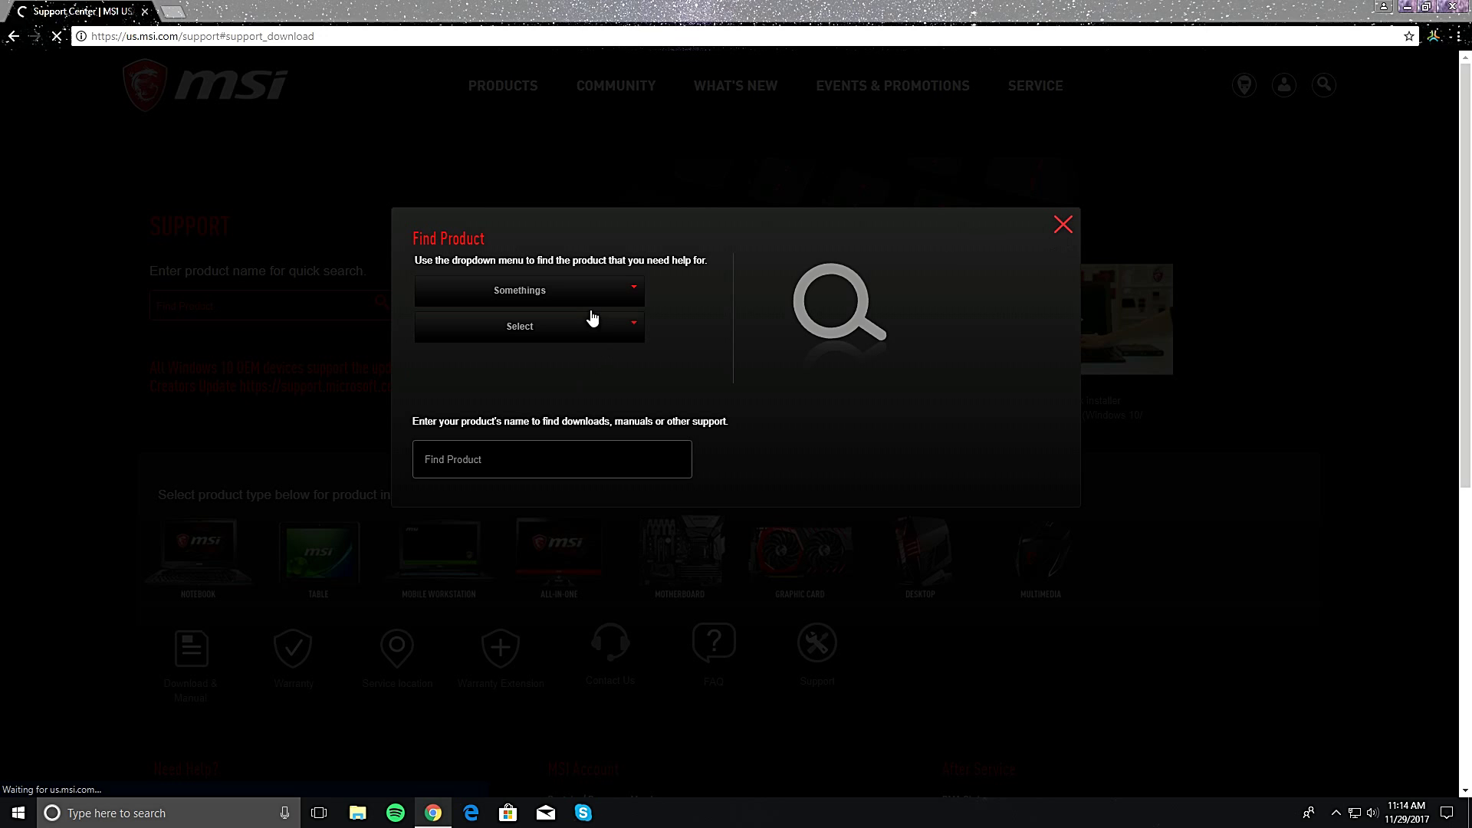
Select Graphics Card > NVIDIA > GTX 10 Series > GTX 1060 > GAMING 6G in the product finder
left_click(601, 292)
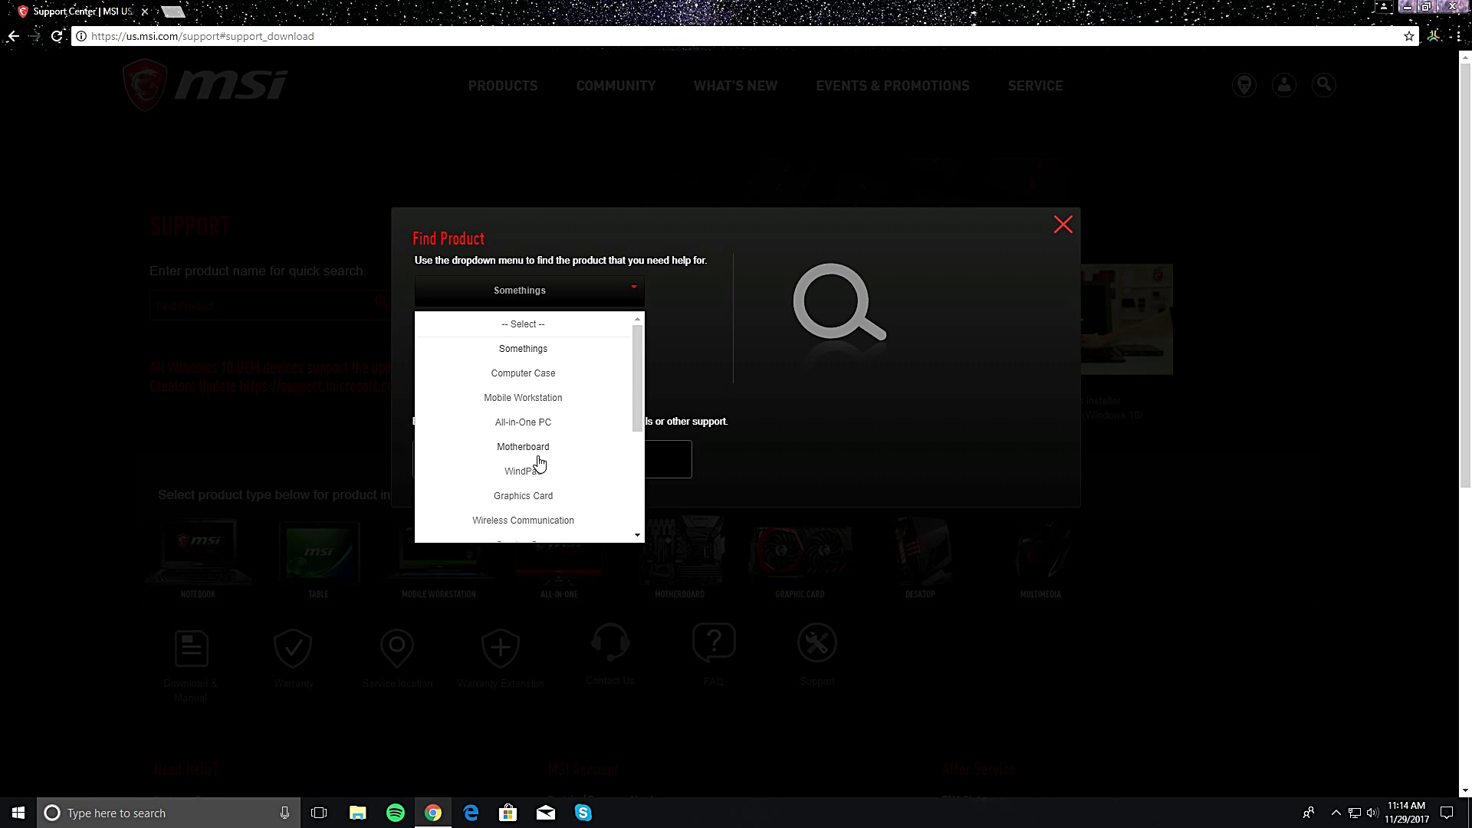
left_click(548, 502)
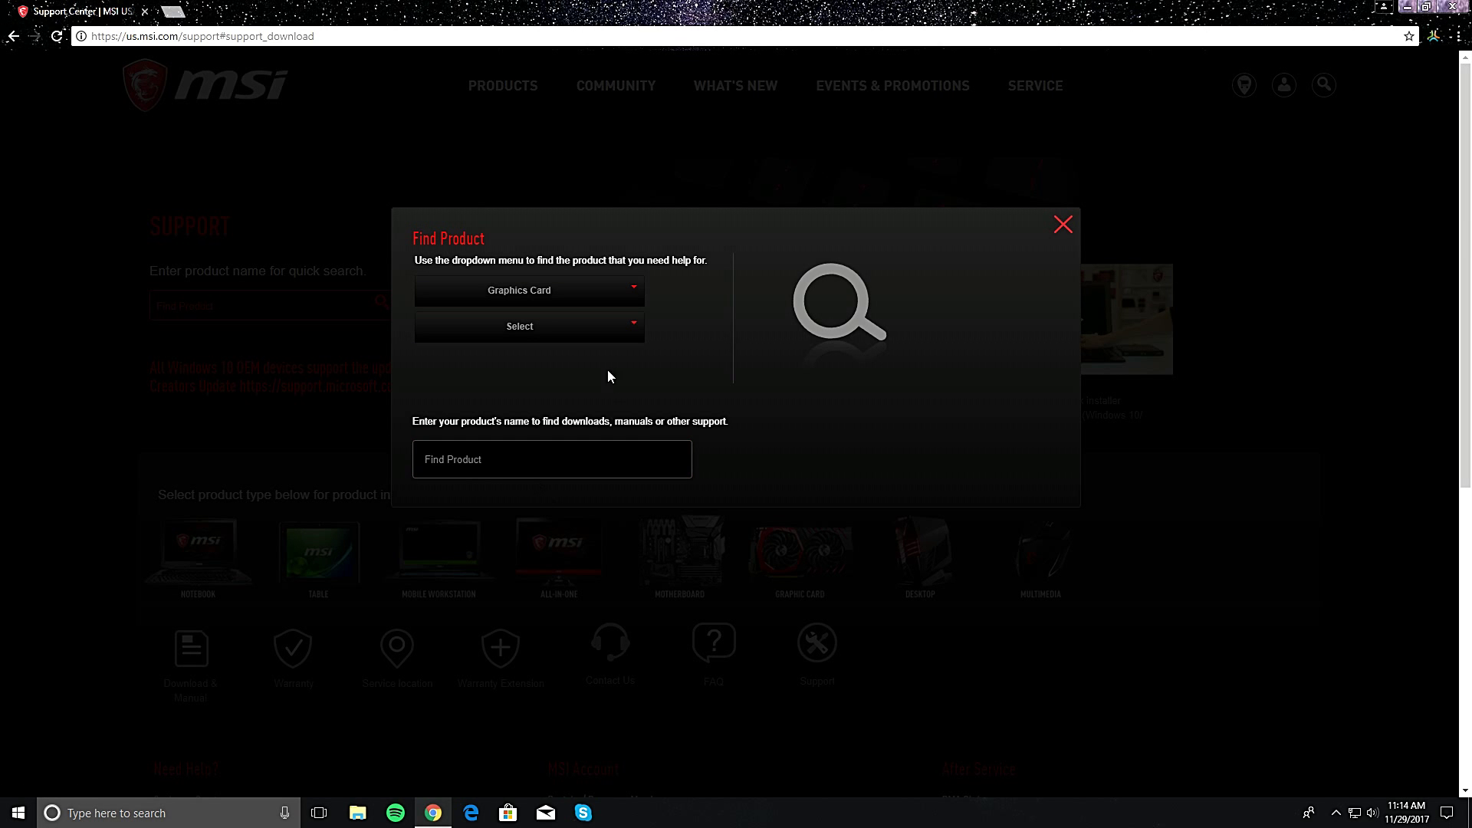
left_click(542, 332)
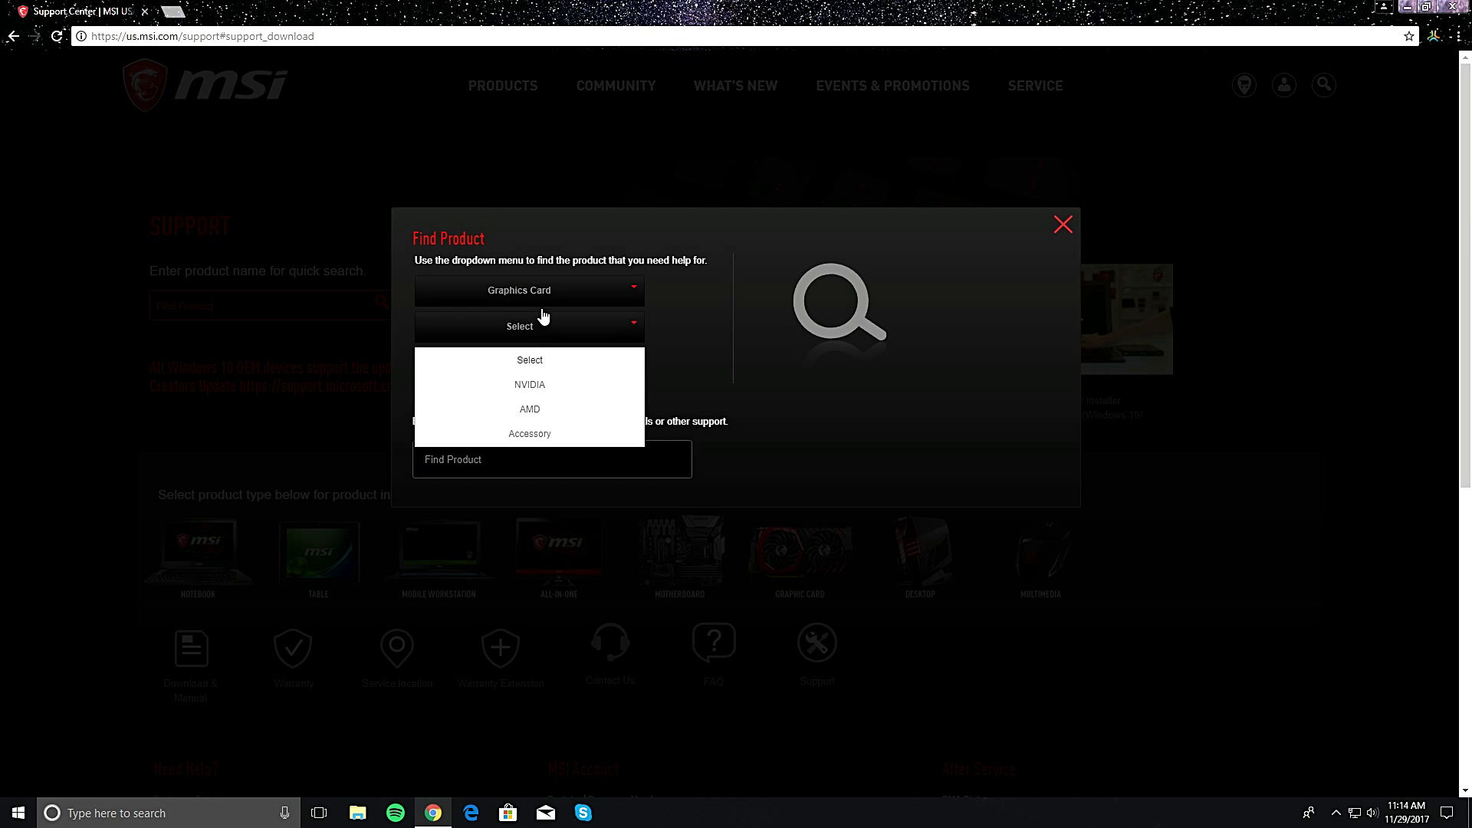
left_click(561, 390)
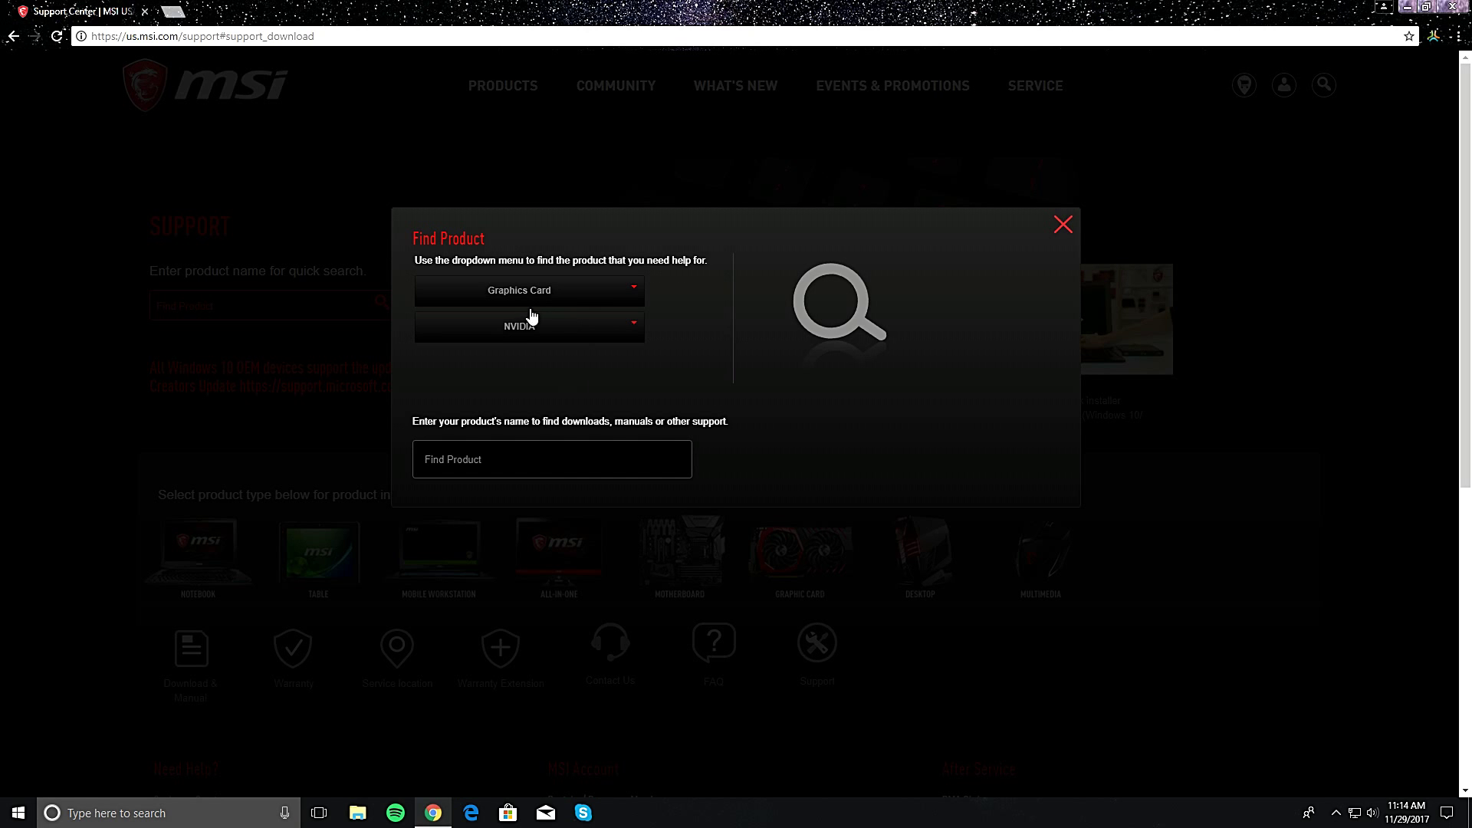
left_click(597, 366)
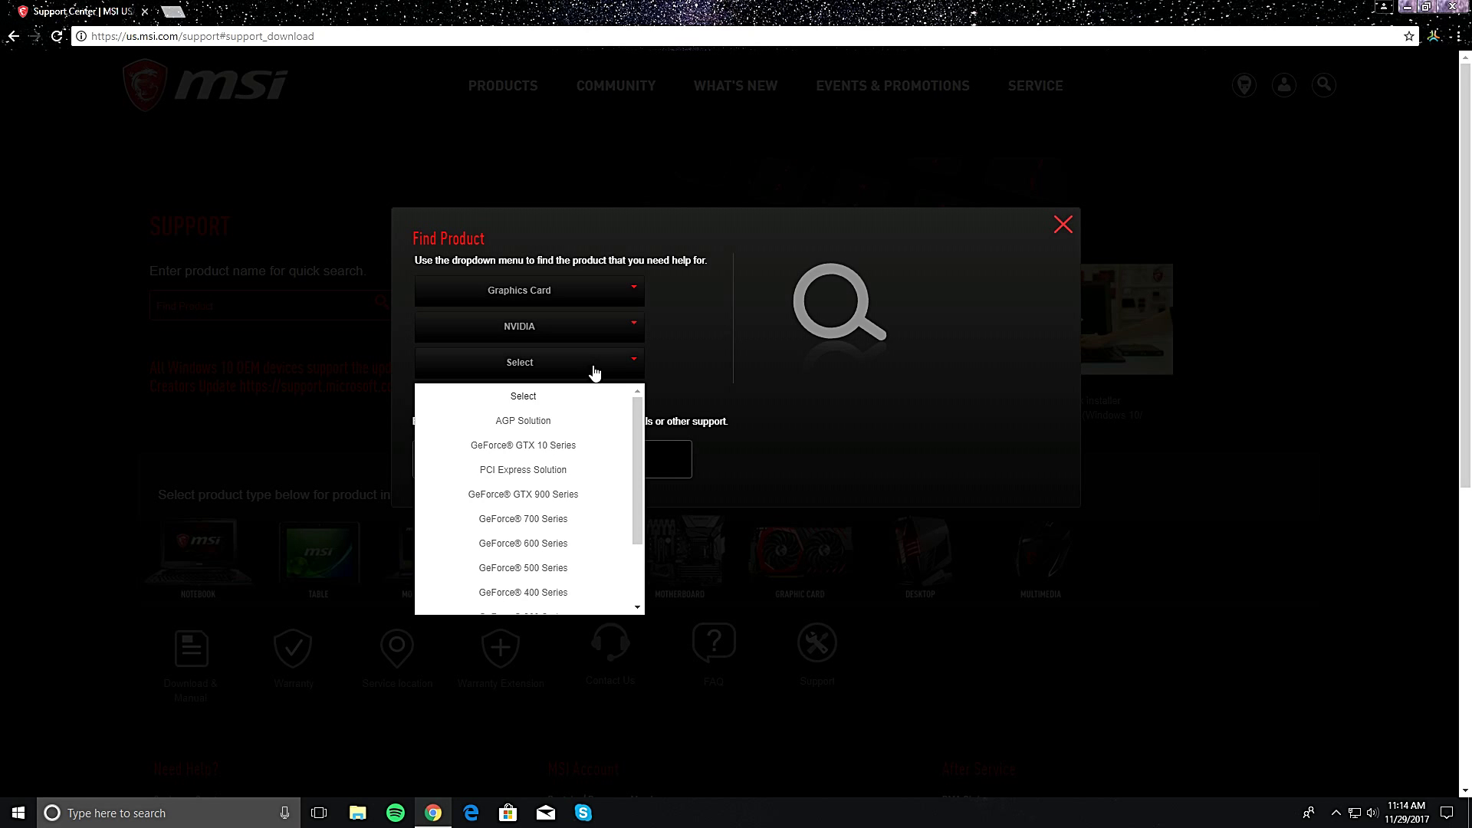
left_click(543, 451)
left_click(534, 408)
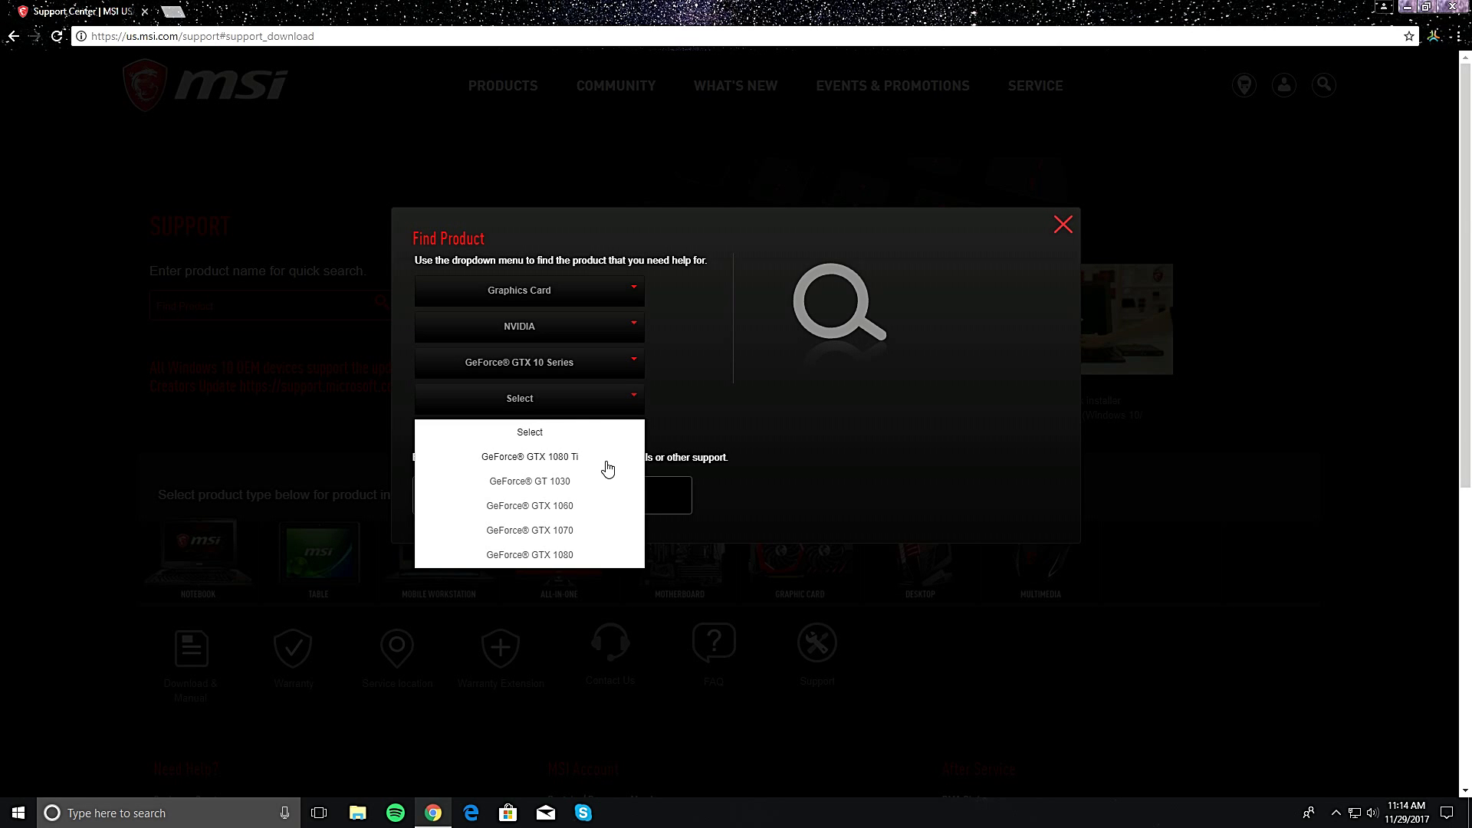
left_click(584, 506)
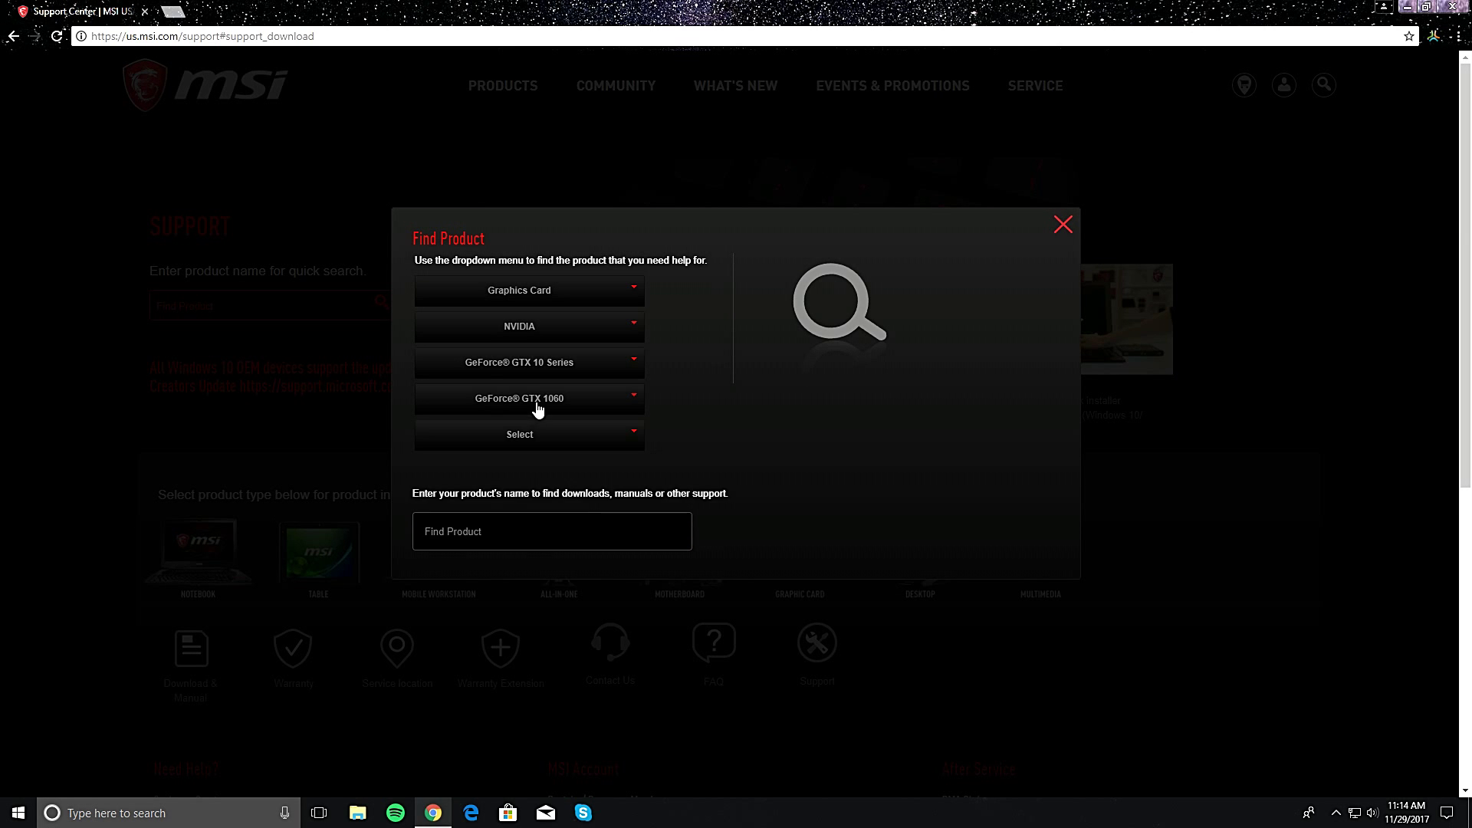
left_click(563, 431)
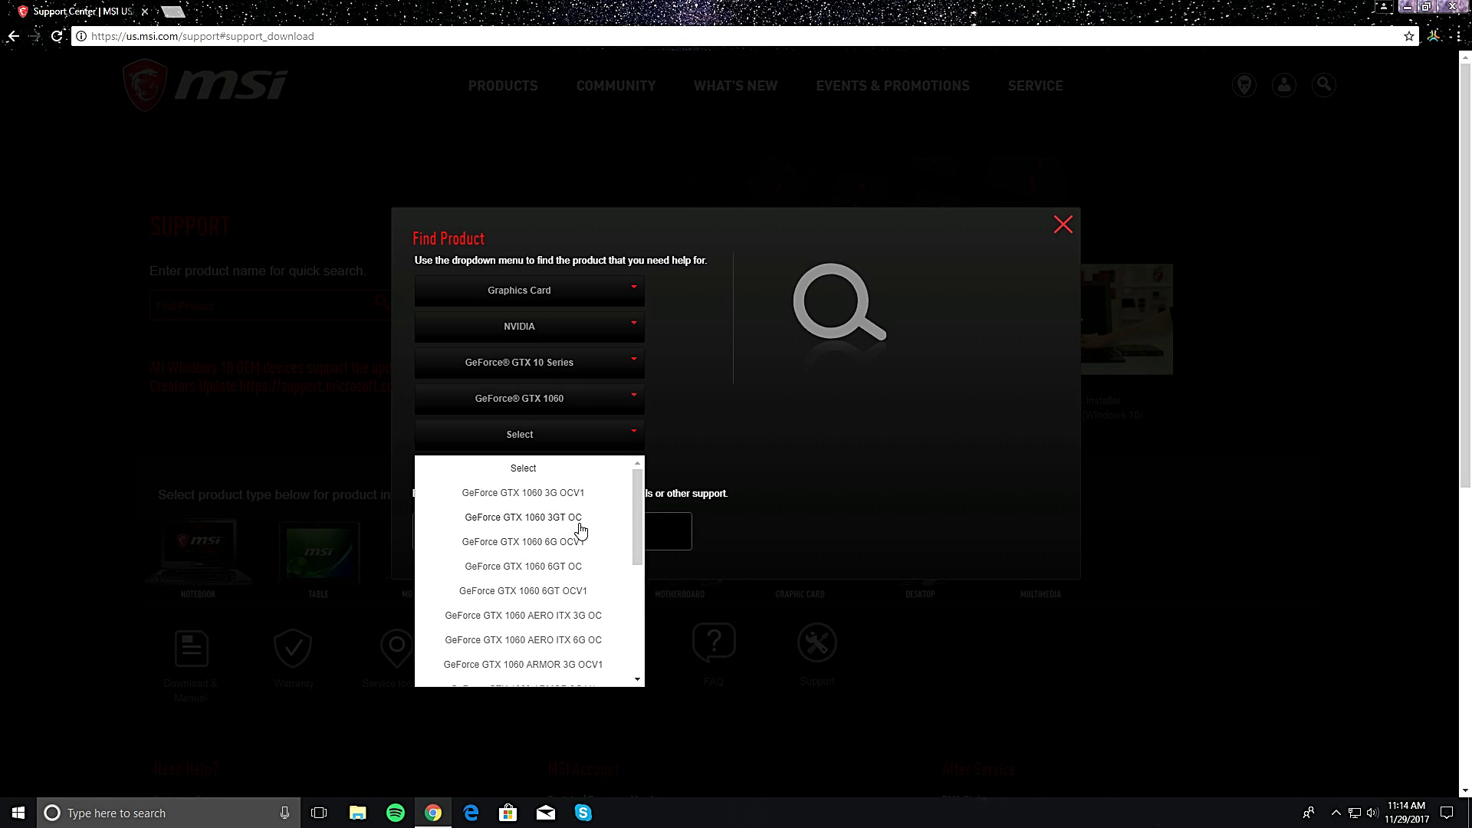
scroll(595, 610, "down", 4)
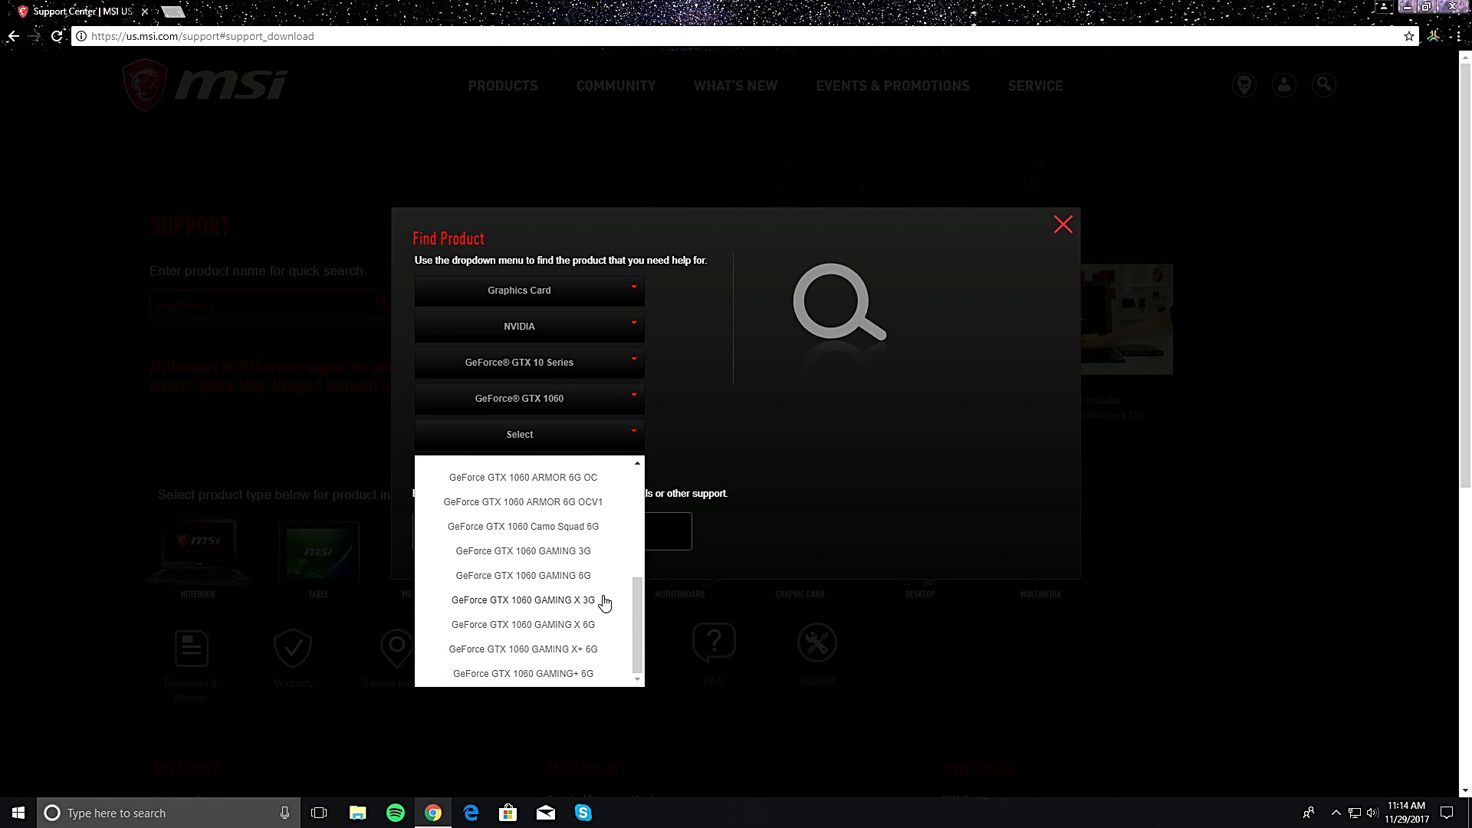
left_click(603, 584)
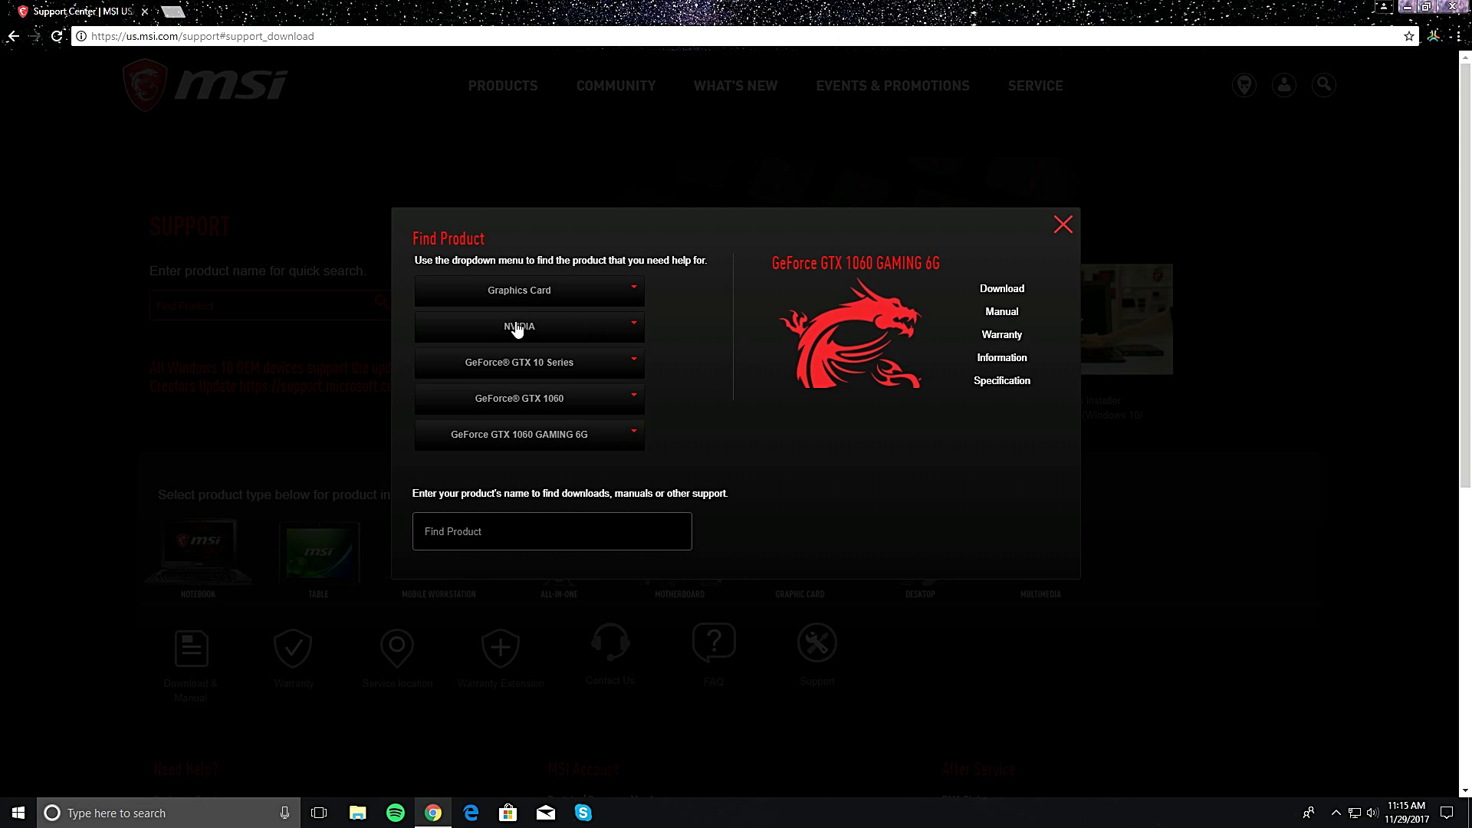
Open the card's download page, reloading it, and show Utility downloads for Win10 64
left_click(1013, 295)
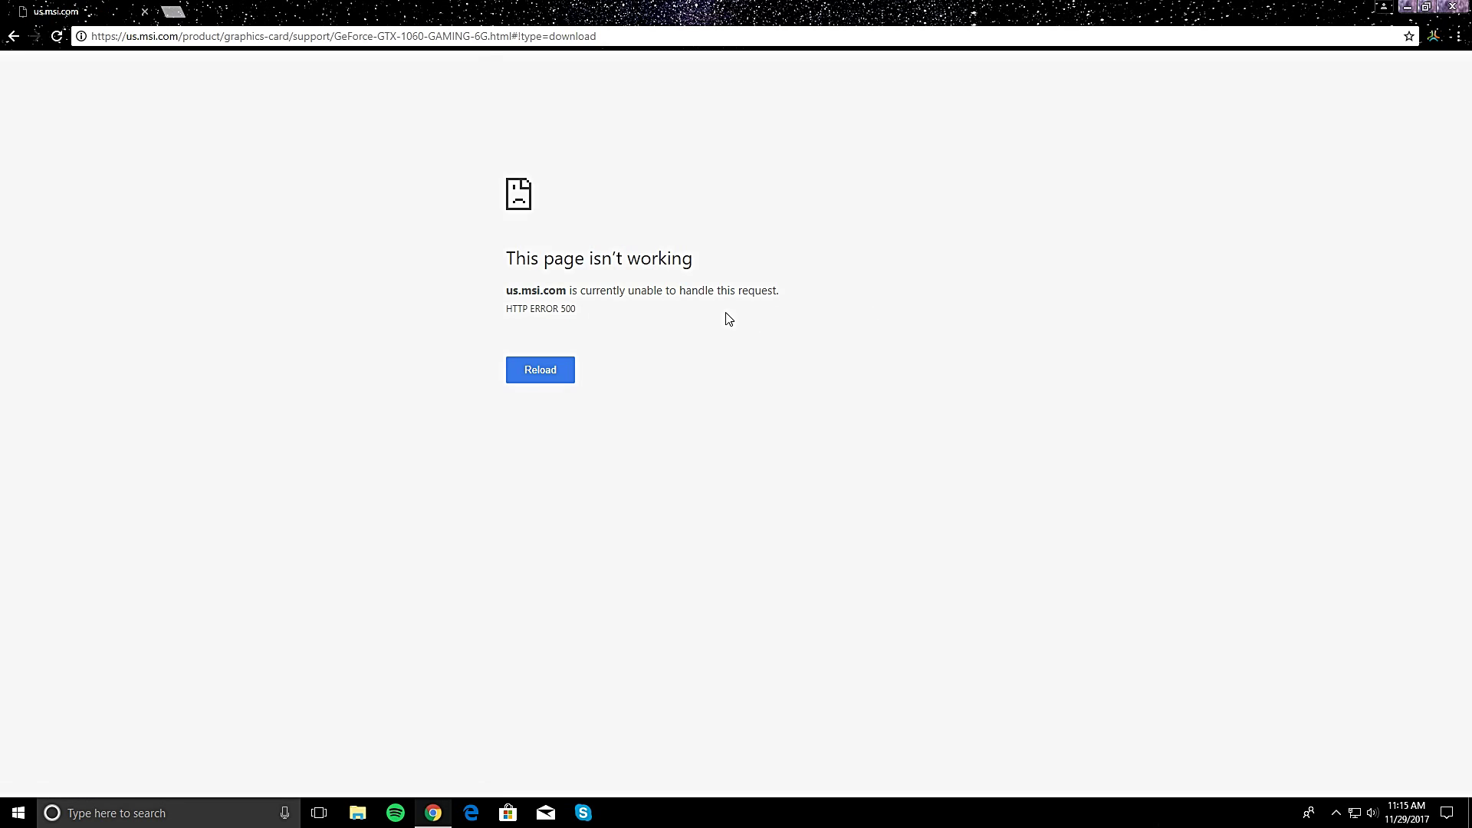
left_click(551, 377)
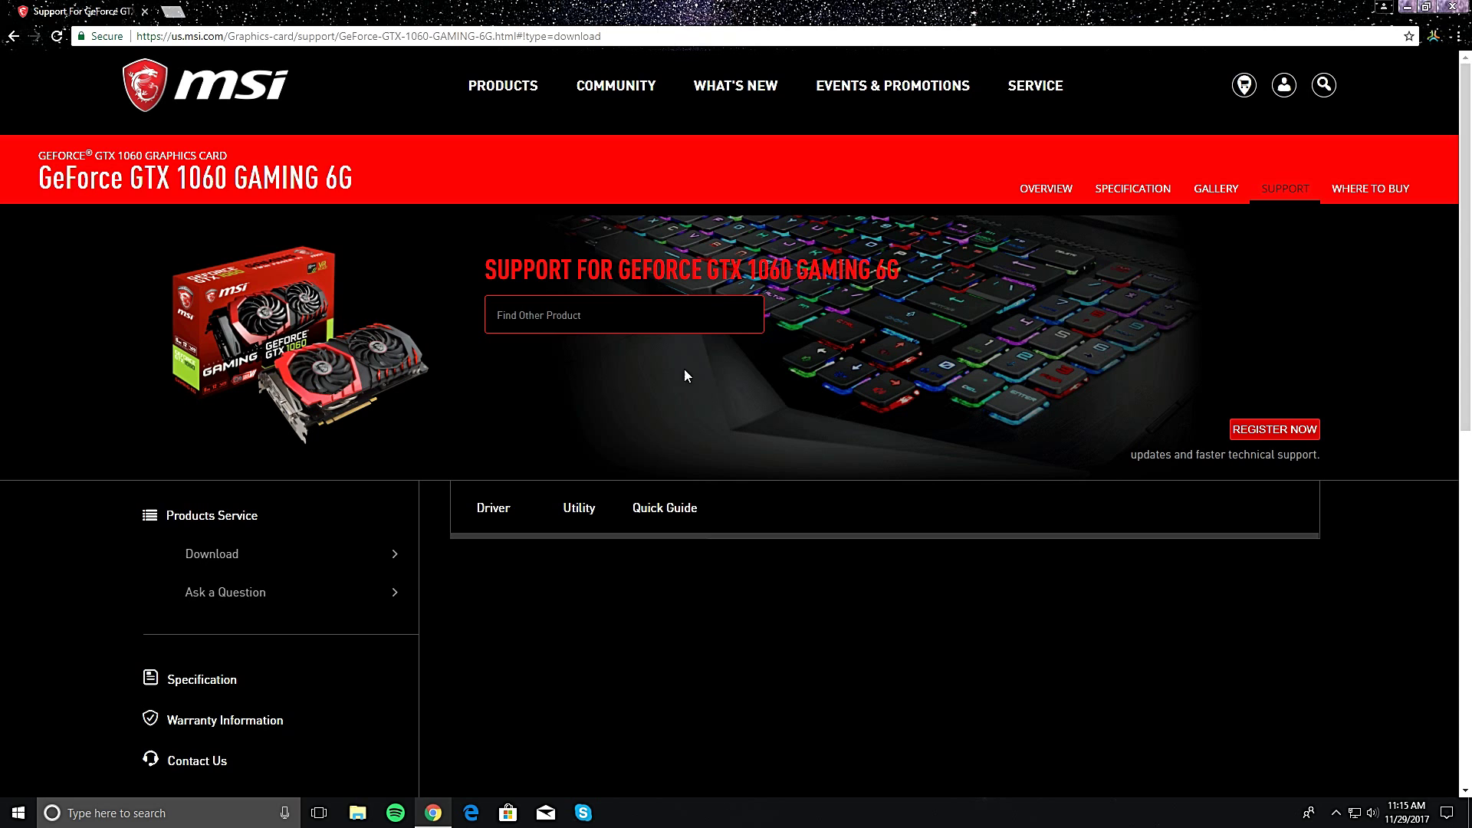
scroll(854, 382, "down", 3)
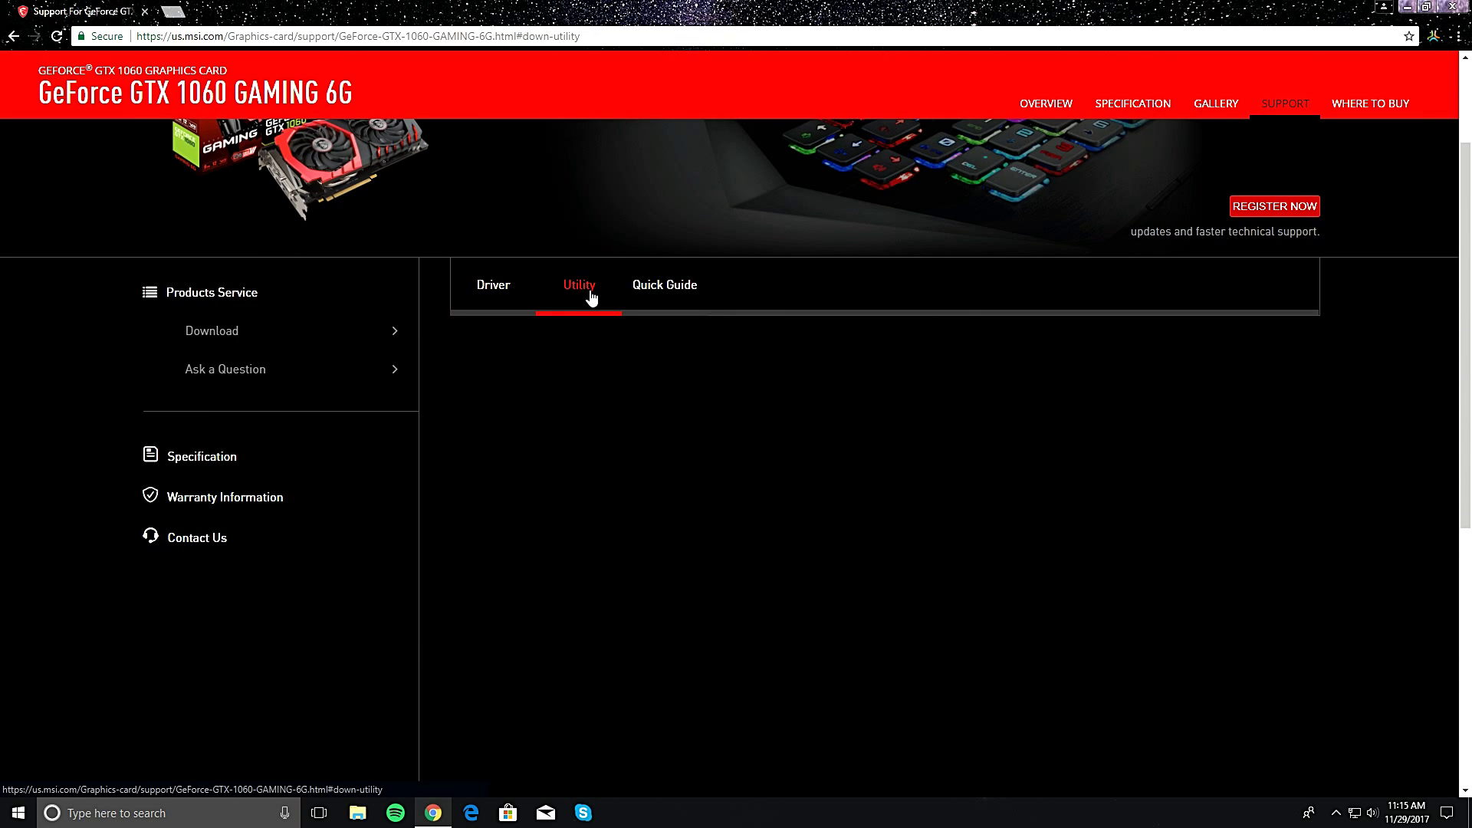
left_click(604, 305)
scroll(858, 358, "down", 1)
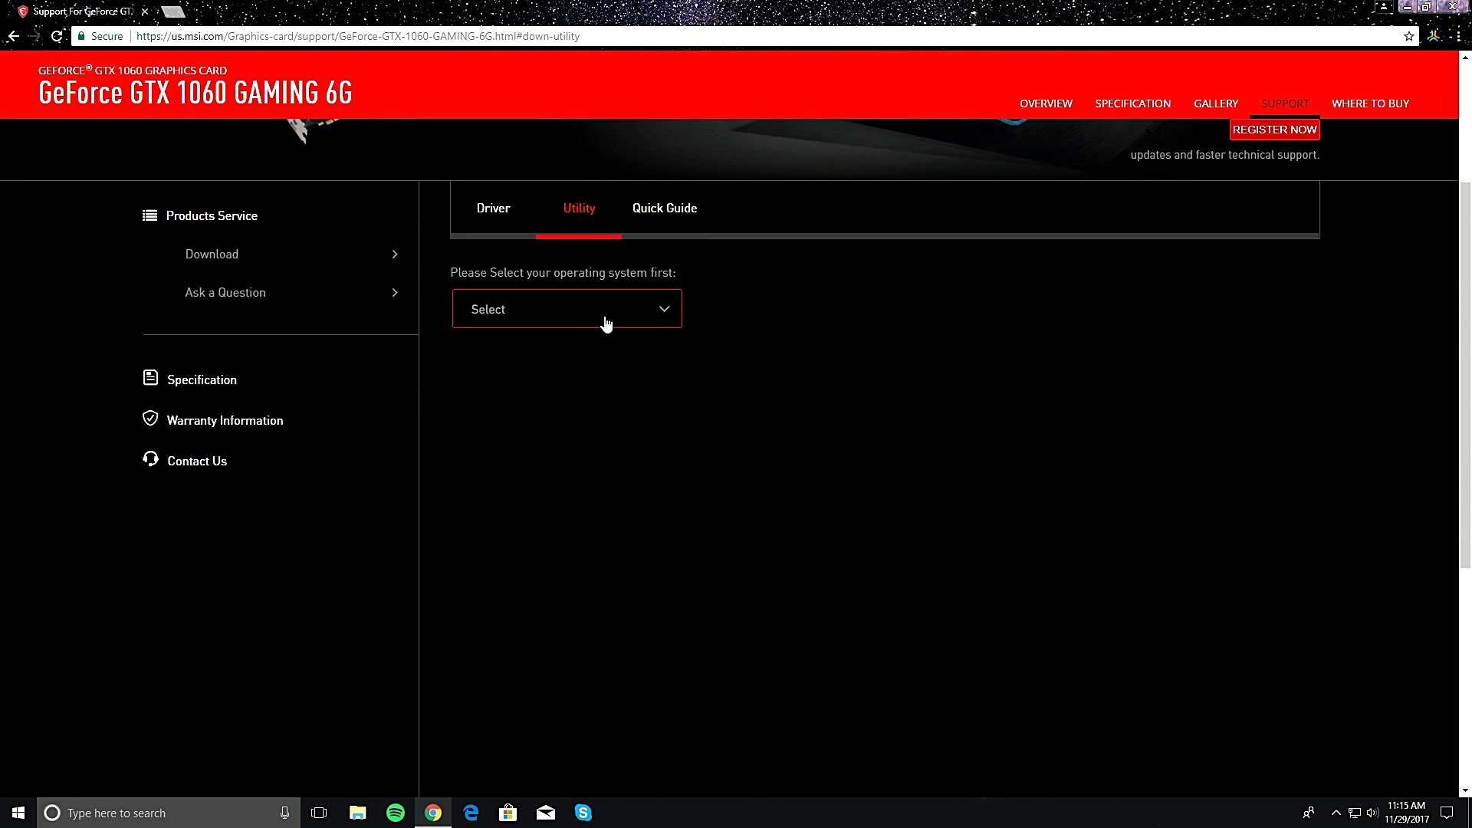
left_click(604, 318)
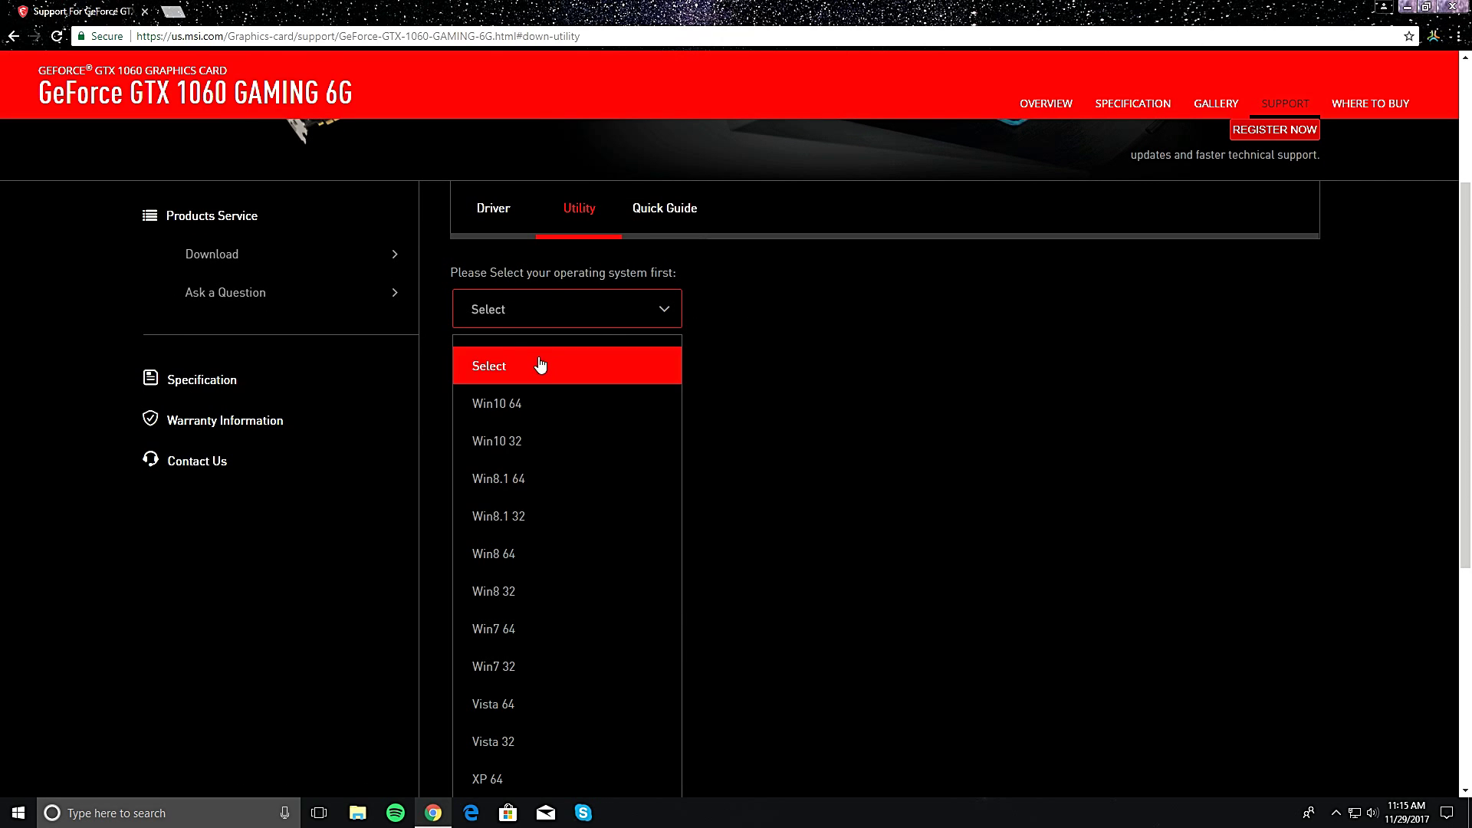
left_click(521, 411)
Download the Mystic Light 2.0.0.32 utility and minimize Chrome
scroll(552, 345, "down", 6)
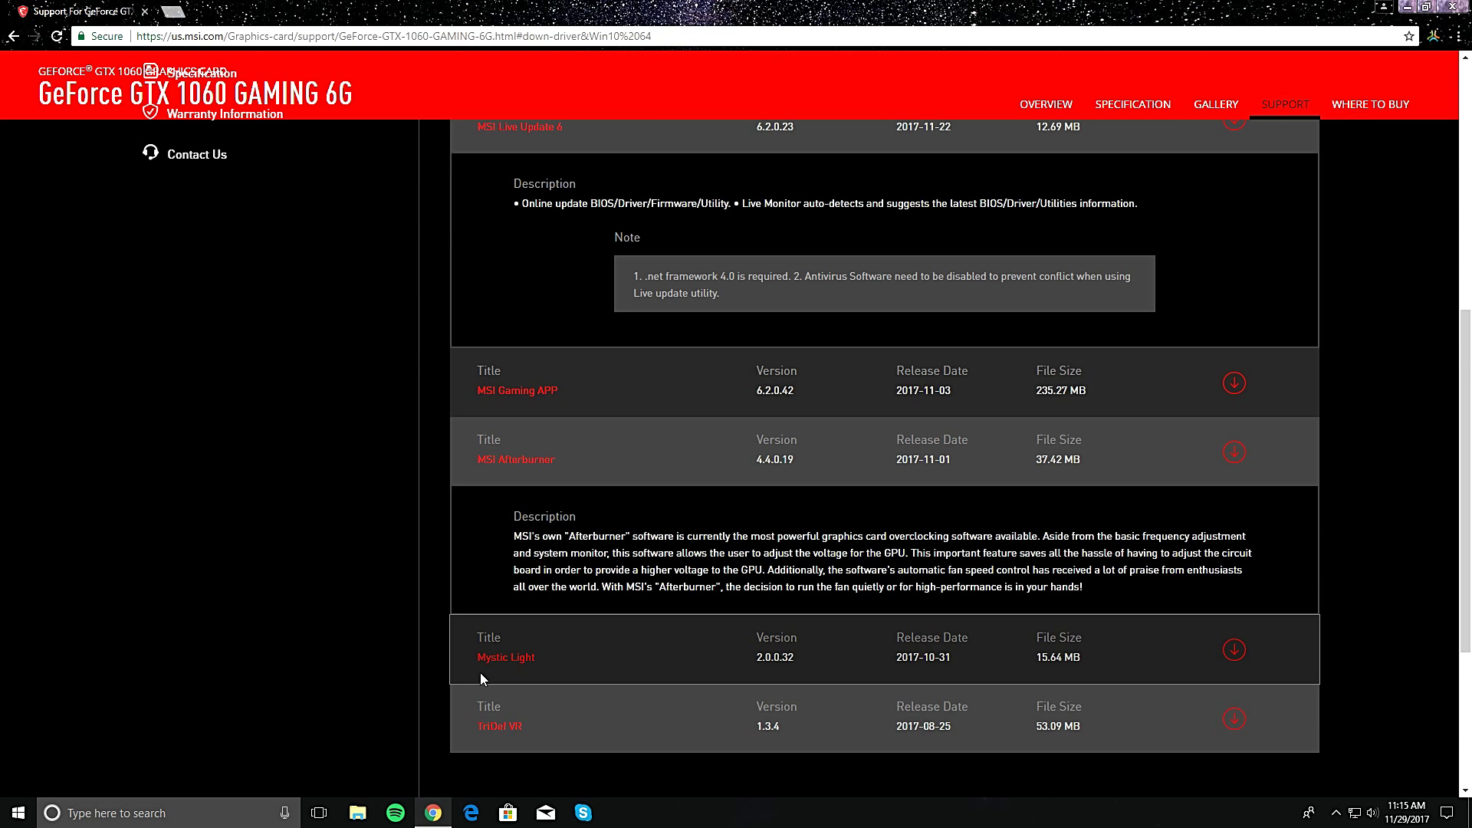
mouse_move(482, 664)
left_mouse_down()
mouse_move(505, 655)
mouse_move(502, 639)
mouse_move(481, 660)
left_mouse_up()
left_click_drag(1213, 679, 521, 651)
left_click(618, 646)
left_click(1233, 644)
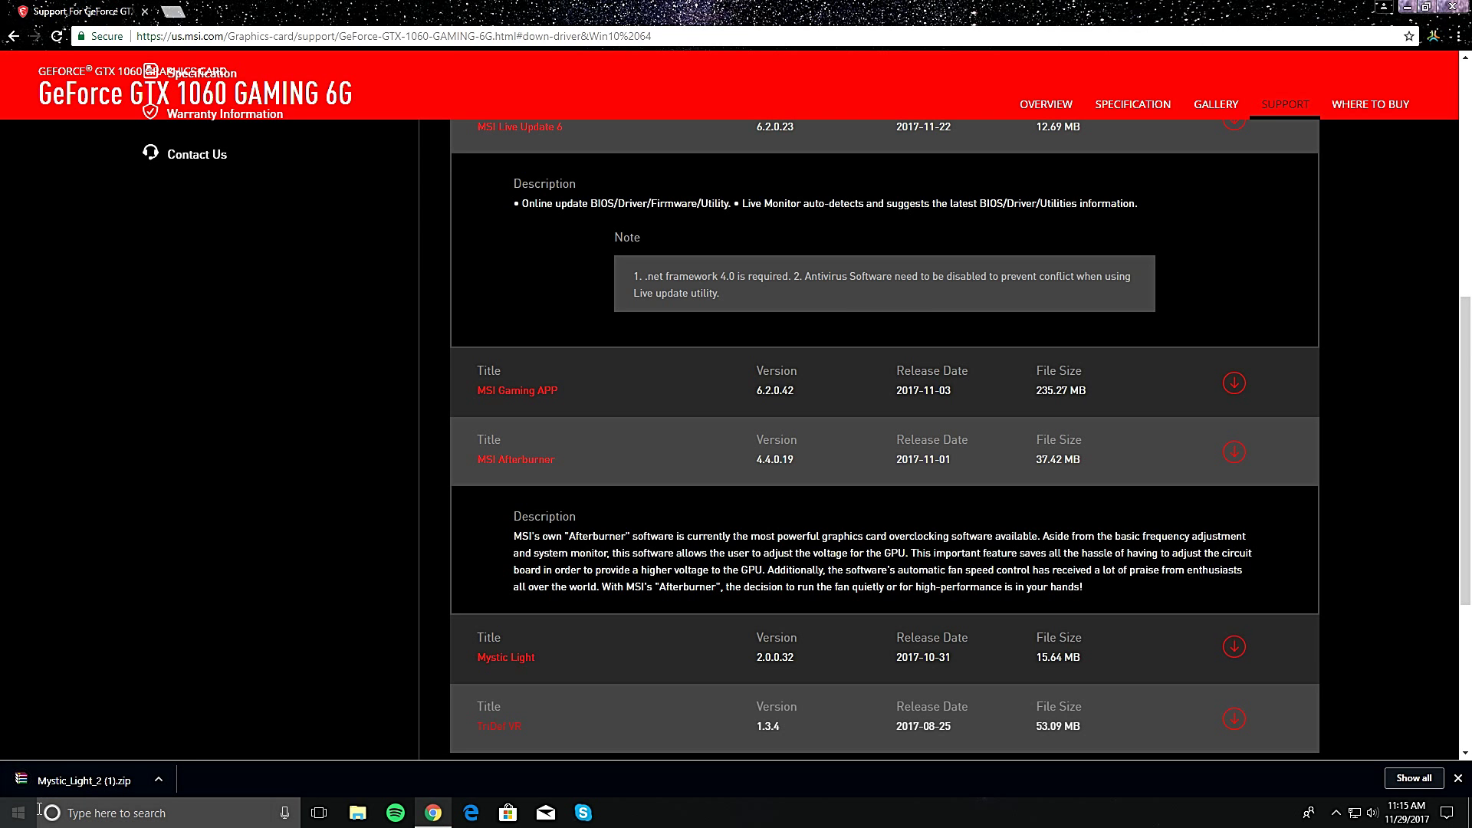
left_click(1408, 9)
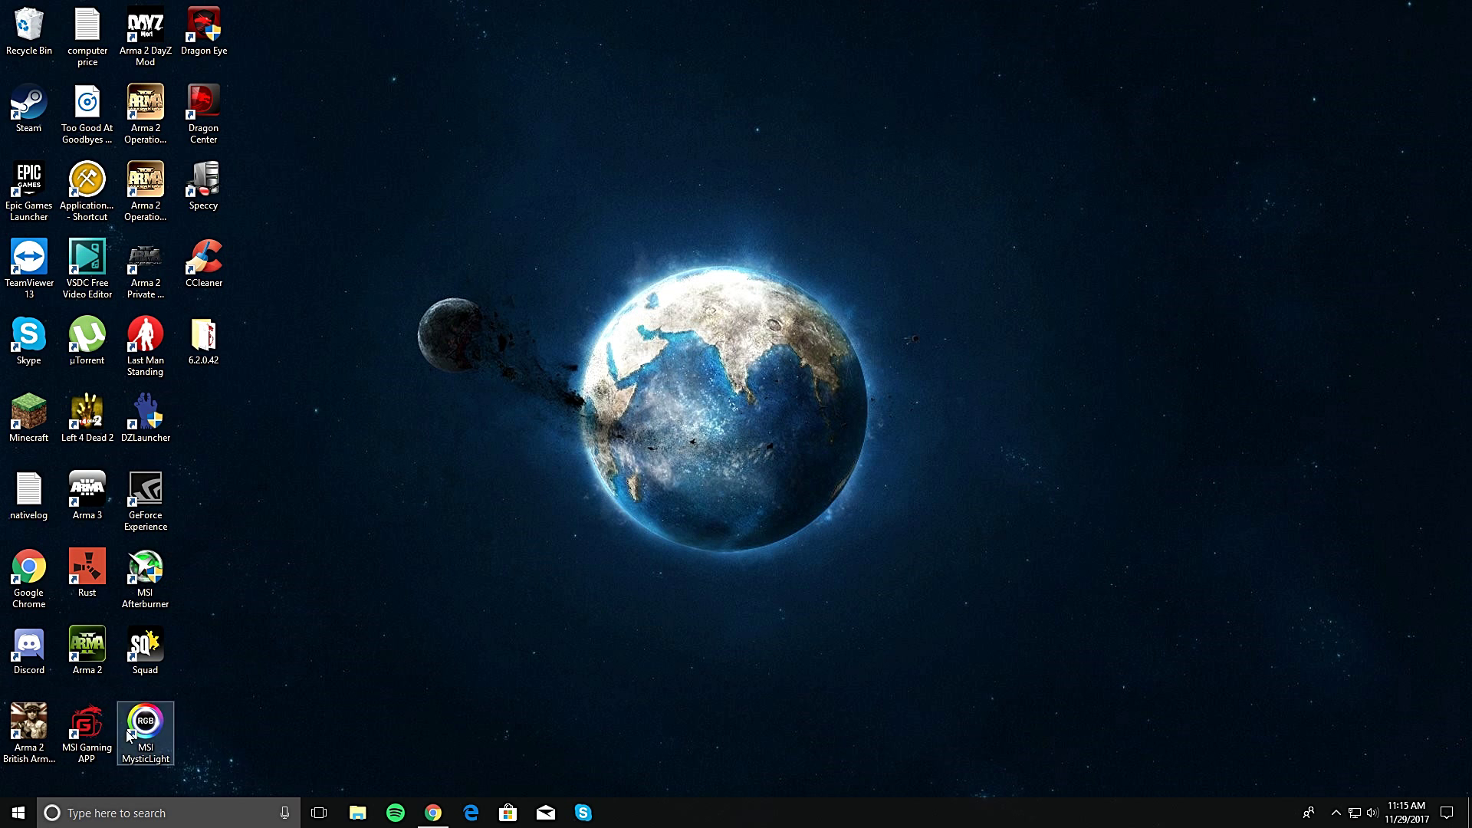
Launch MSI MysticLight, switch Sync Devices off, and open the GTX 1060's Device Setting page
left_click_drag(133, 738, 772, 204)
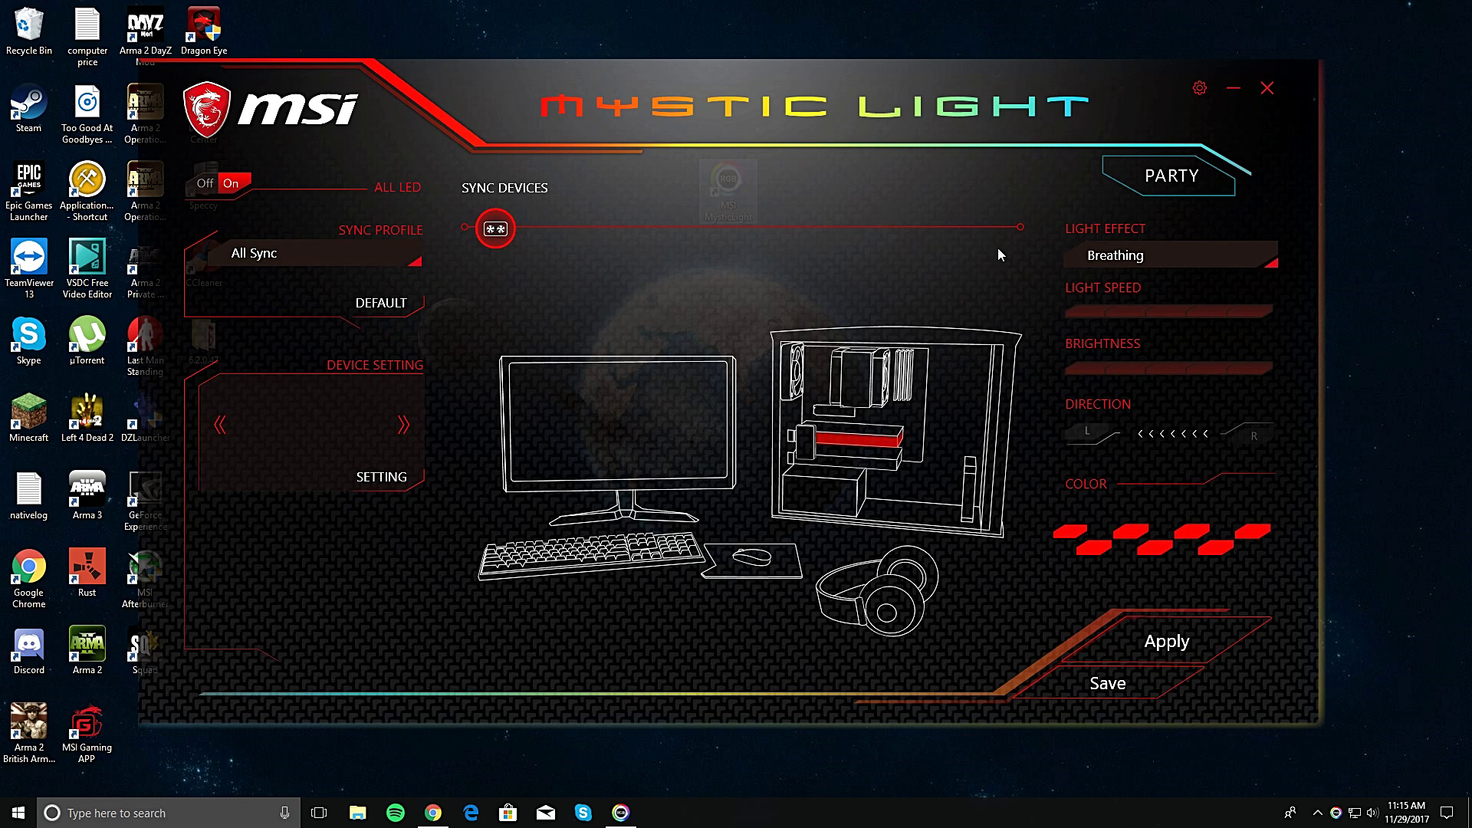
left_click(494, 230)
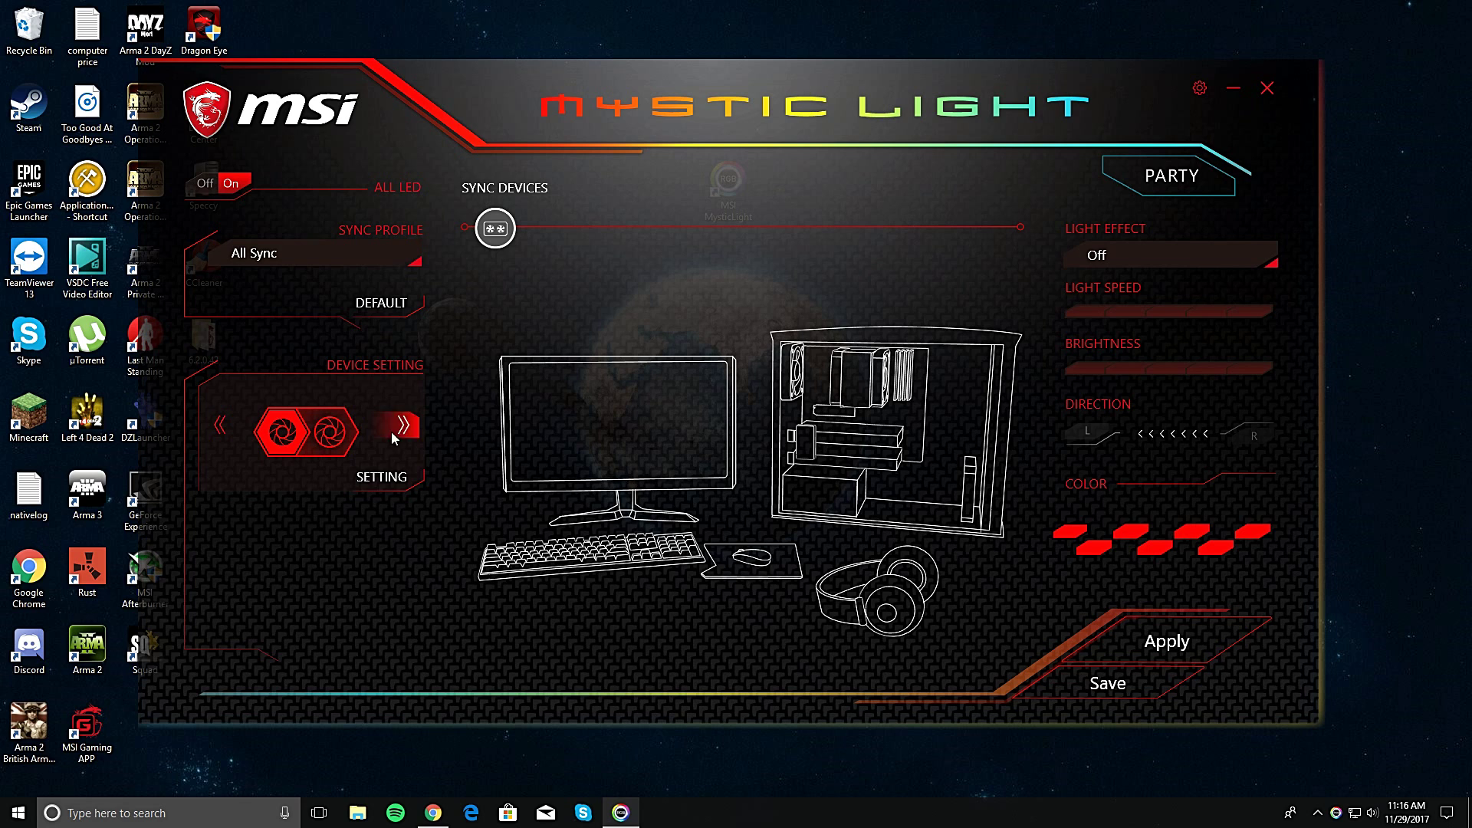
left_click(398, 483)
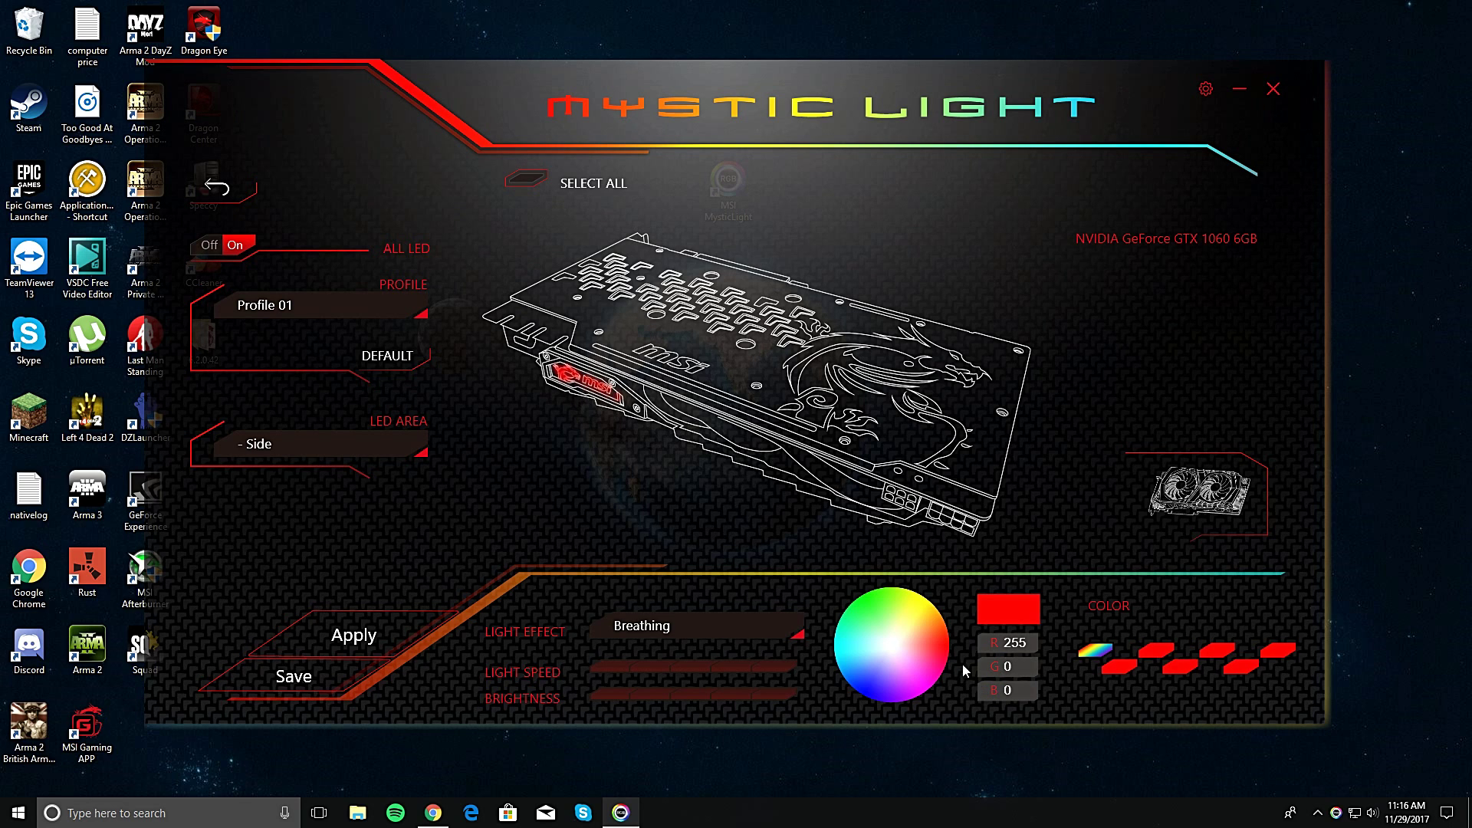
Try several wheel colours for the side LEDs and apply pale lavender
left_click(891, 673)
left_click(919, 648)
left_click(917, 662)
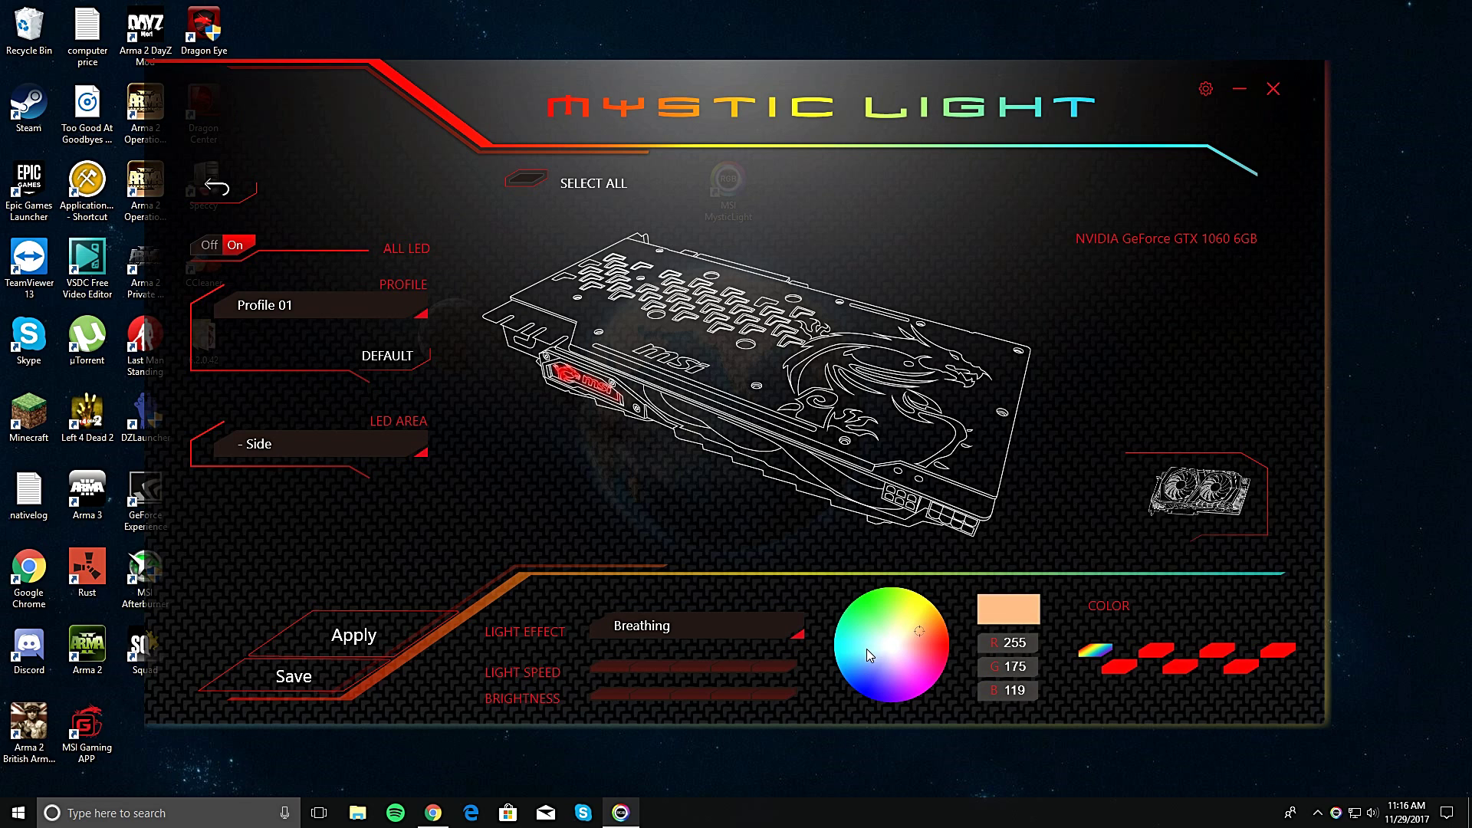
left_click(927, 658)
left_click(937, 650)
left_click(900, 670)
left_click(901, 651)
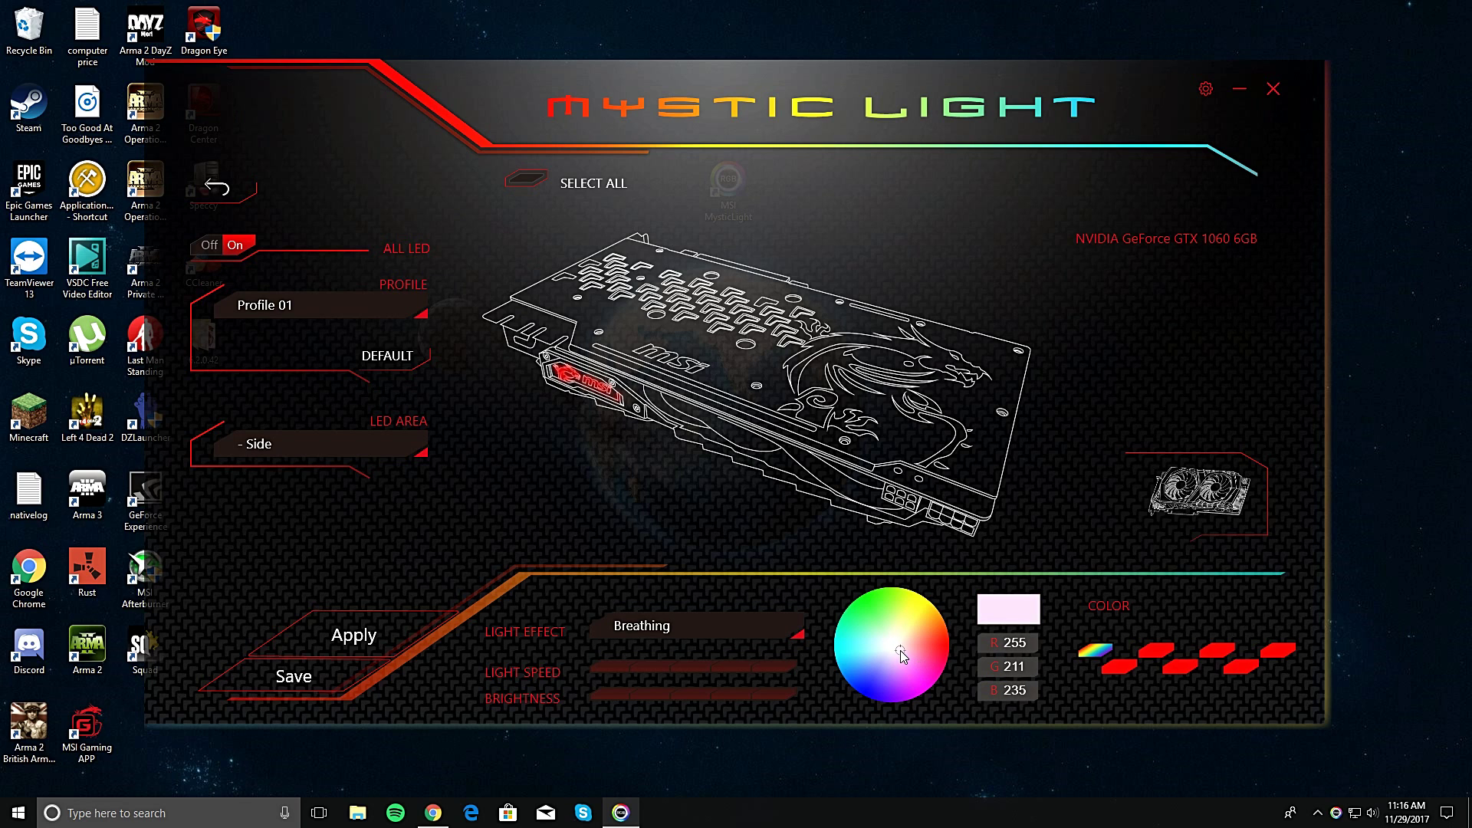
left_click(380, 624)
Keep the Breathing effect, apply it, and switch the side LEDs to cycling rainbow colours
left_click(373, 625)
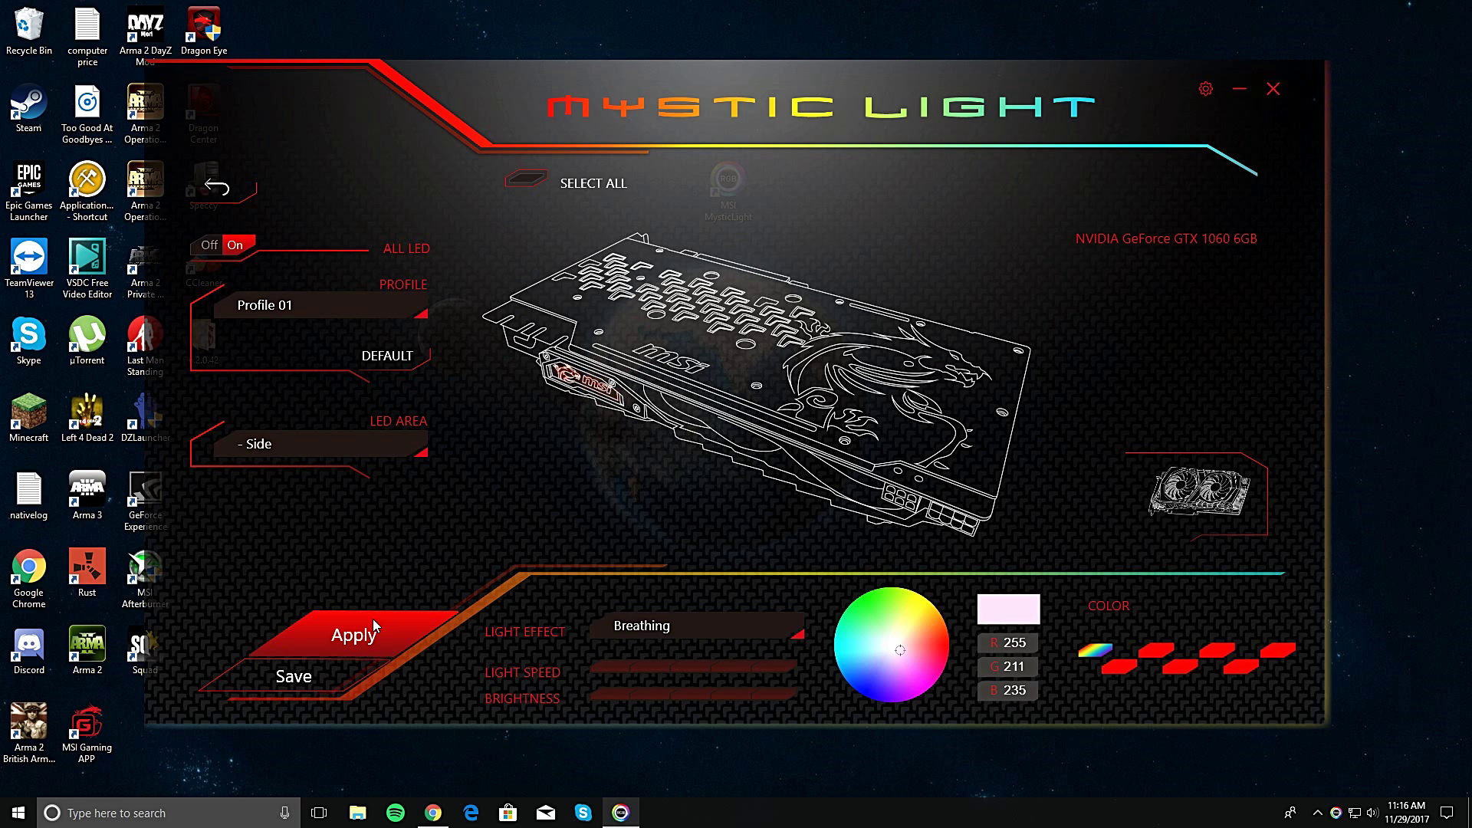
left_click(767, 622)
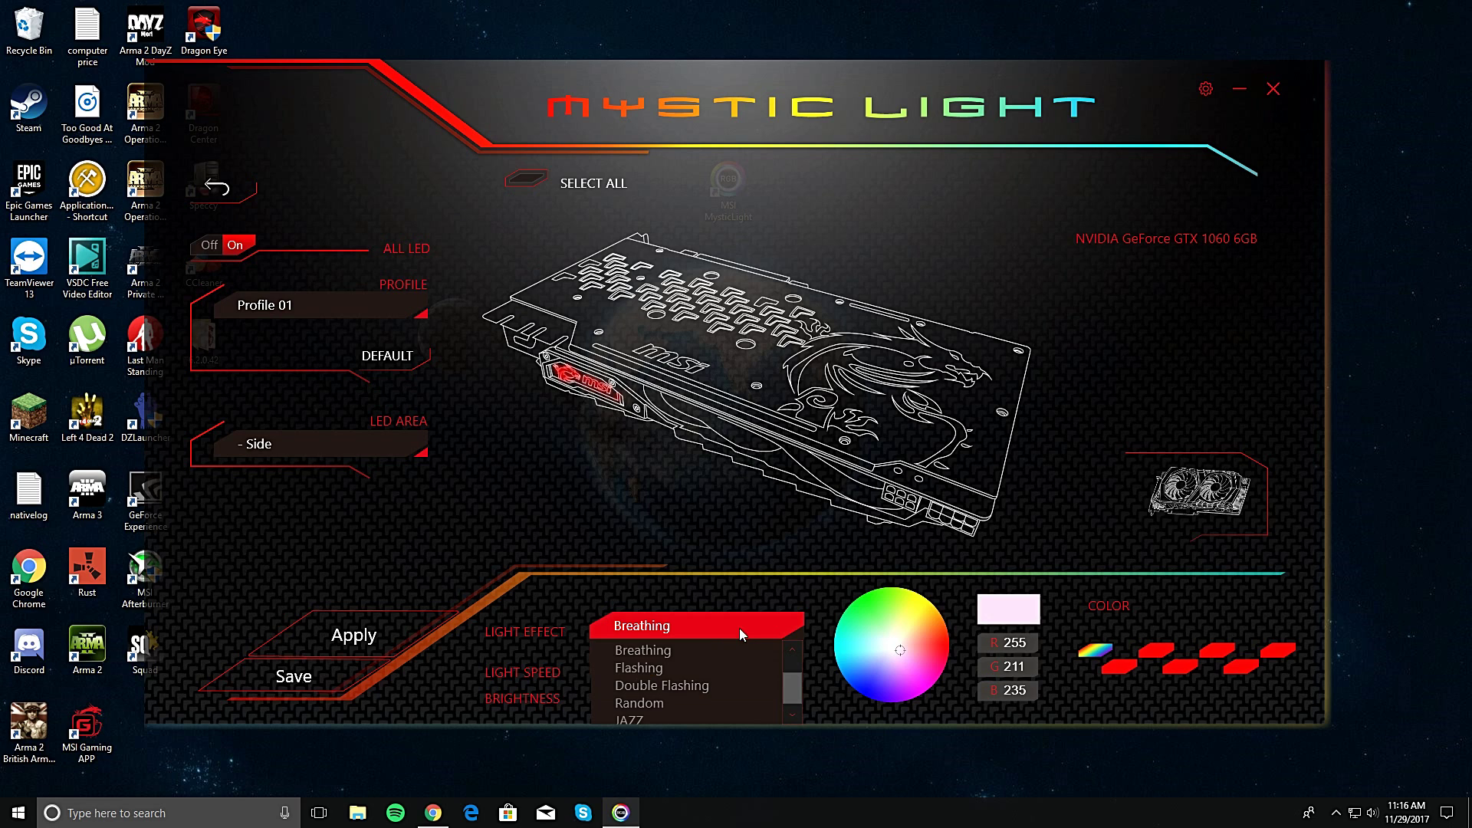
left_click(749, 652)
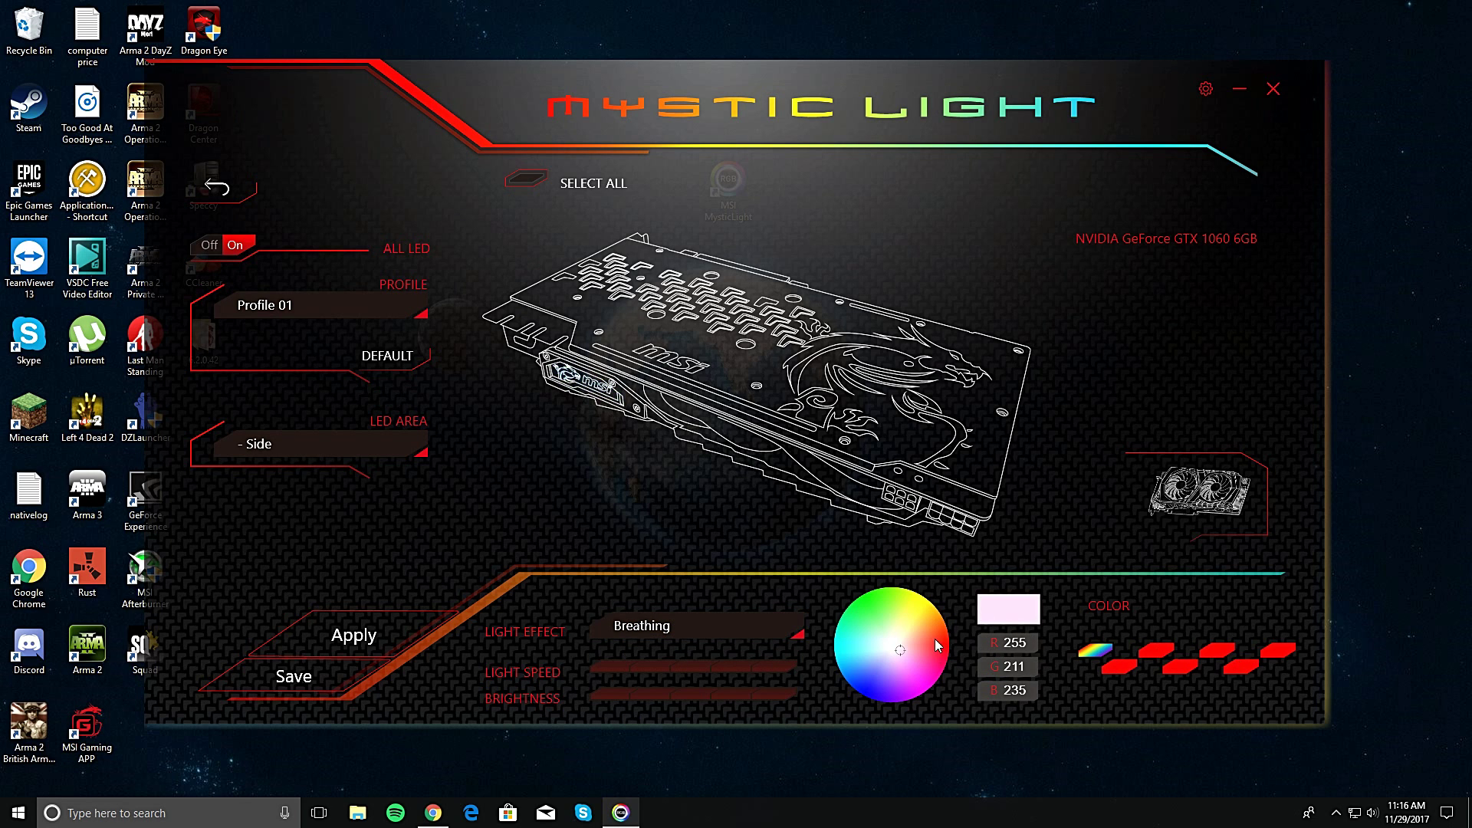
left_click(360, 643)
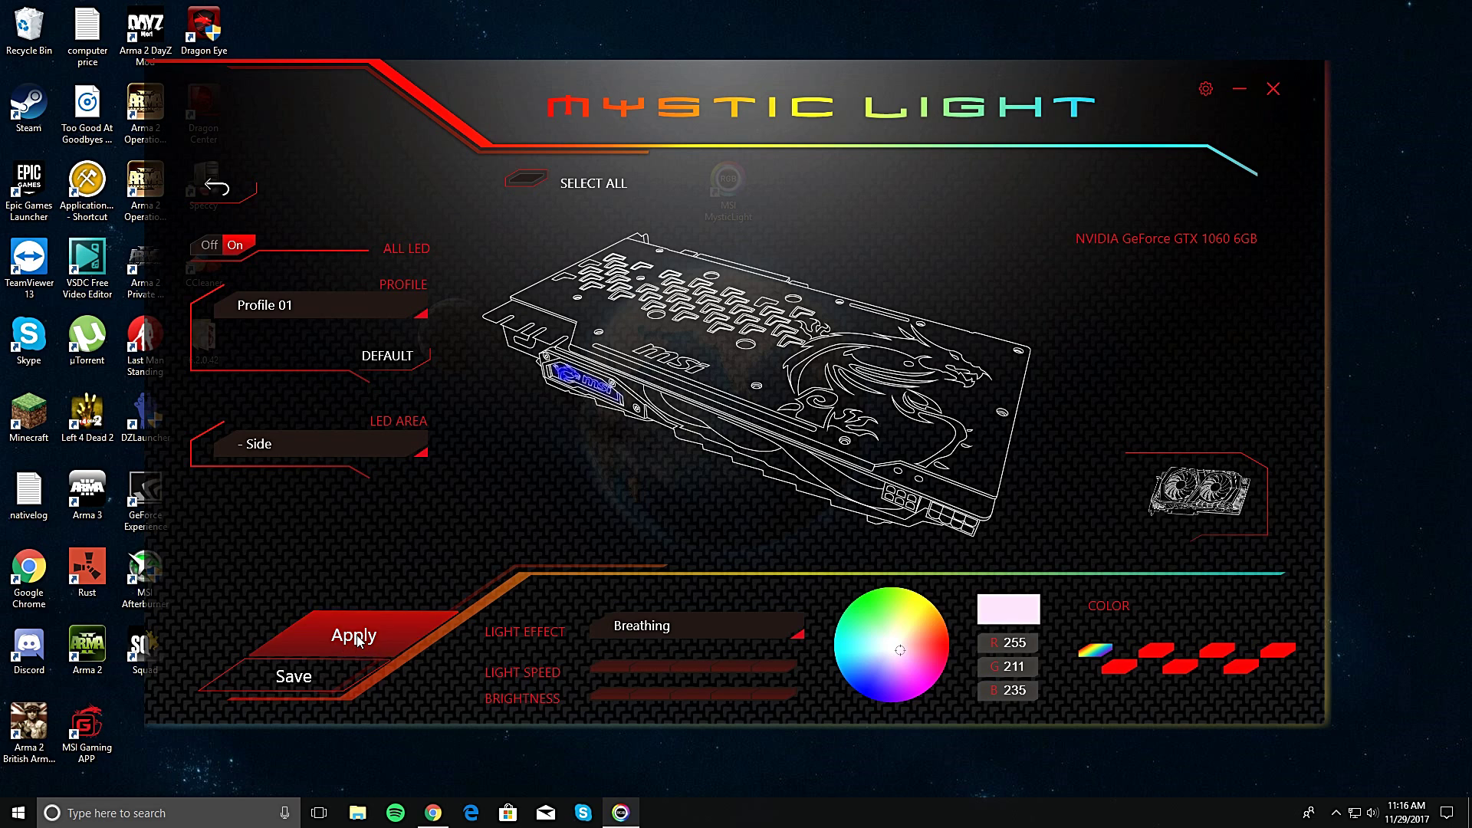
left_click(1098, 653)
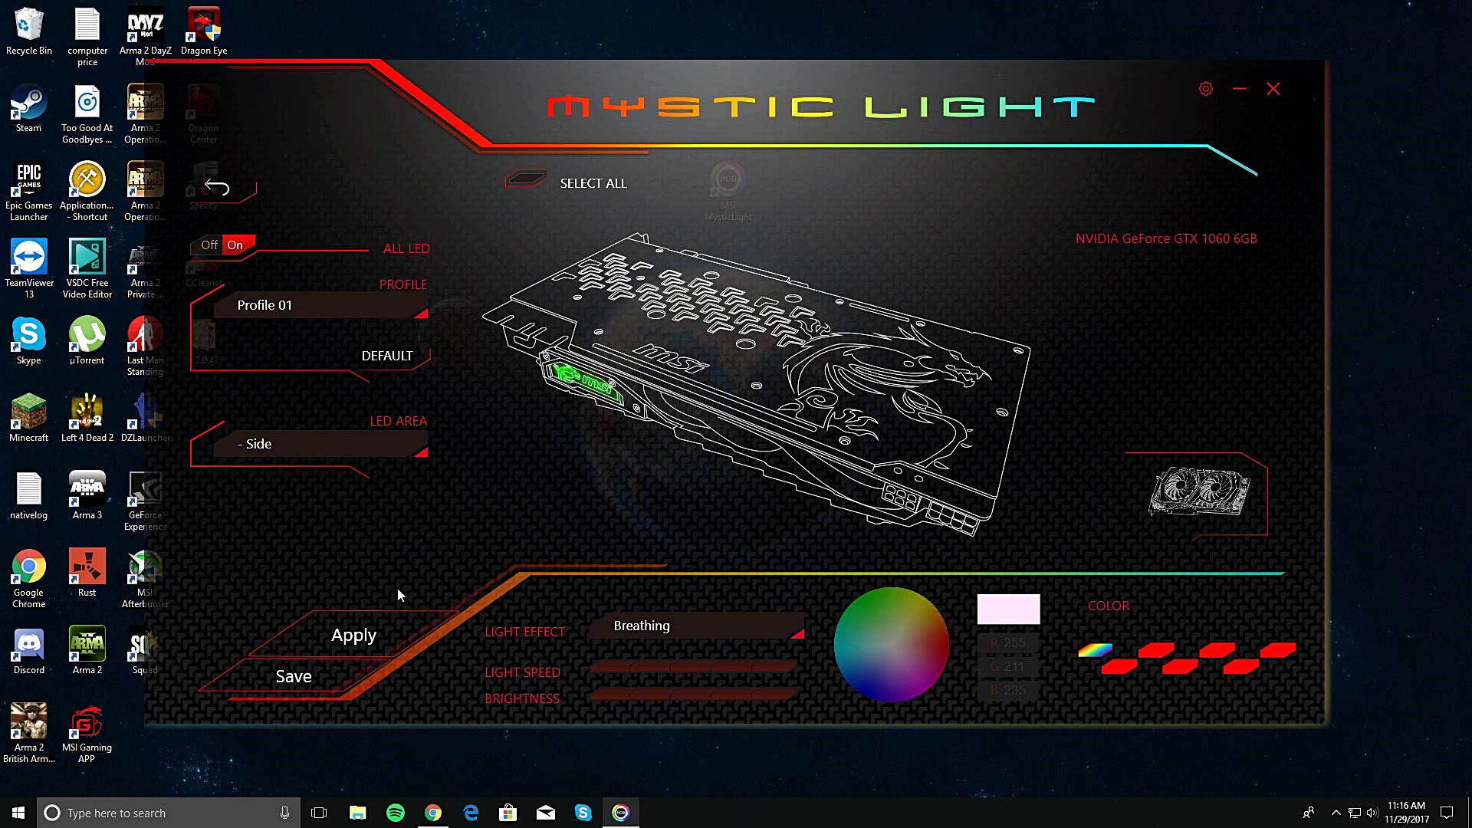
Switch the LED Area to '- Front' and keep its Breathing light effect
left_click(379, 627)
left_click(412, 450)
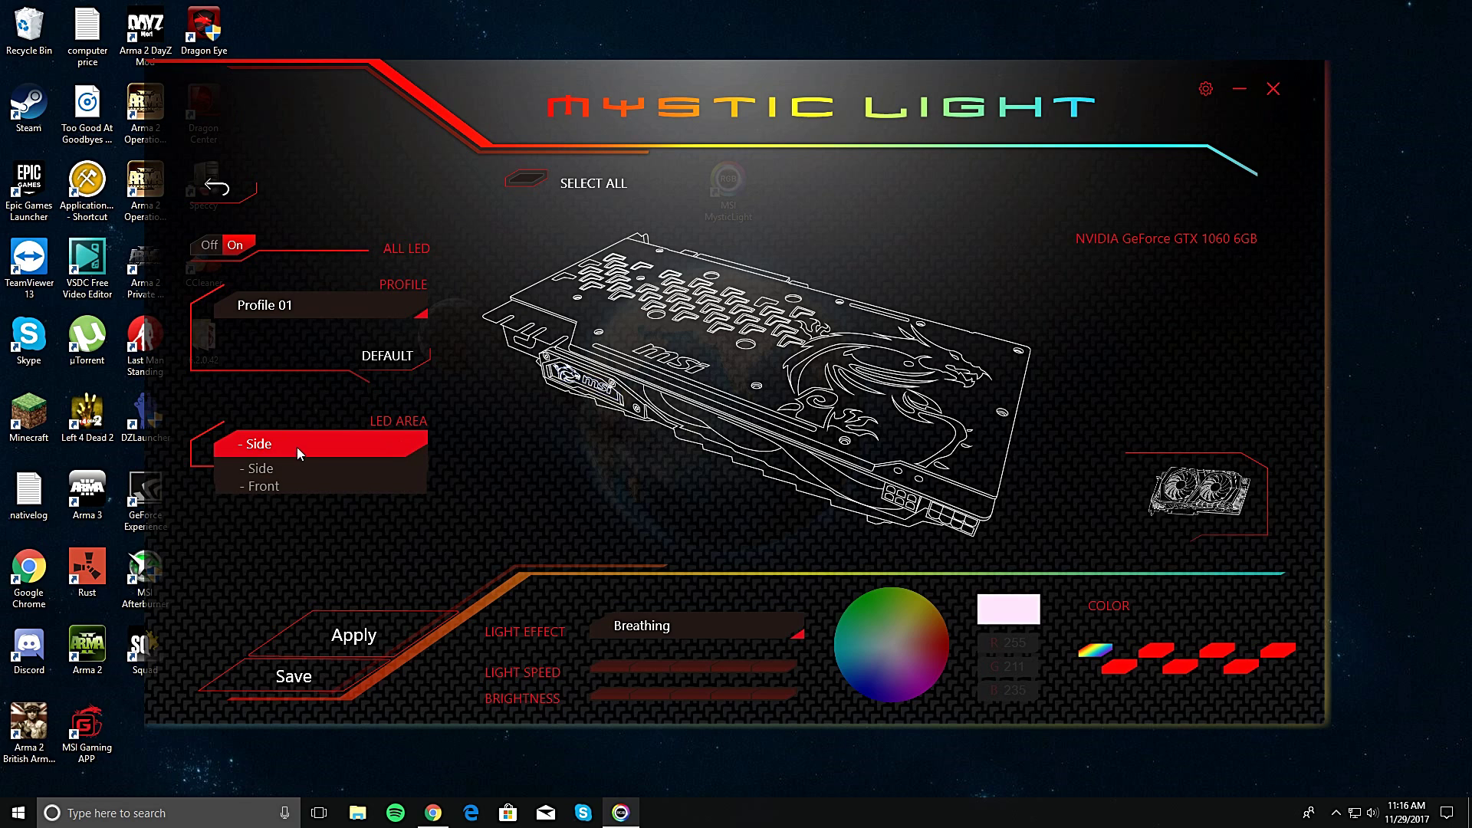
left_click(305, 487)
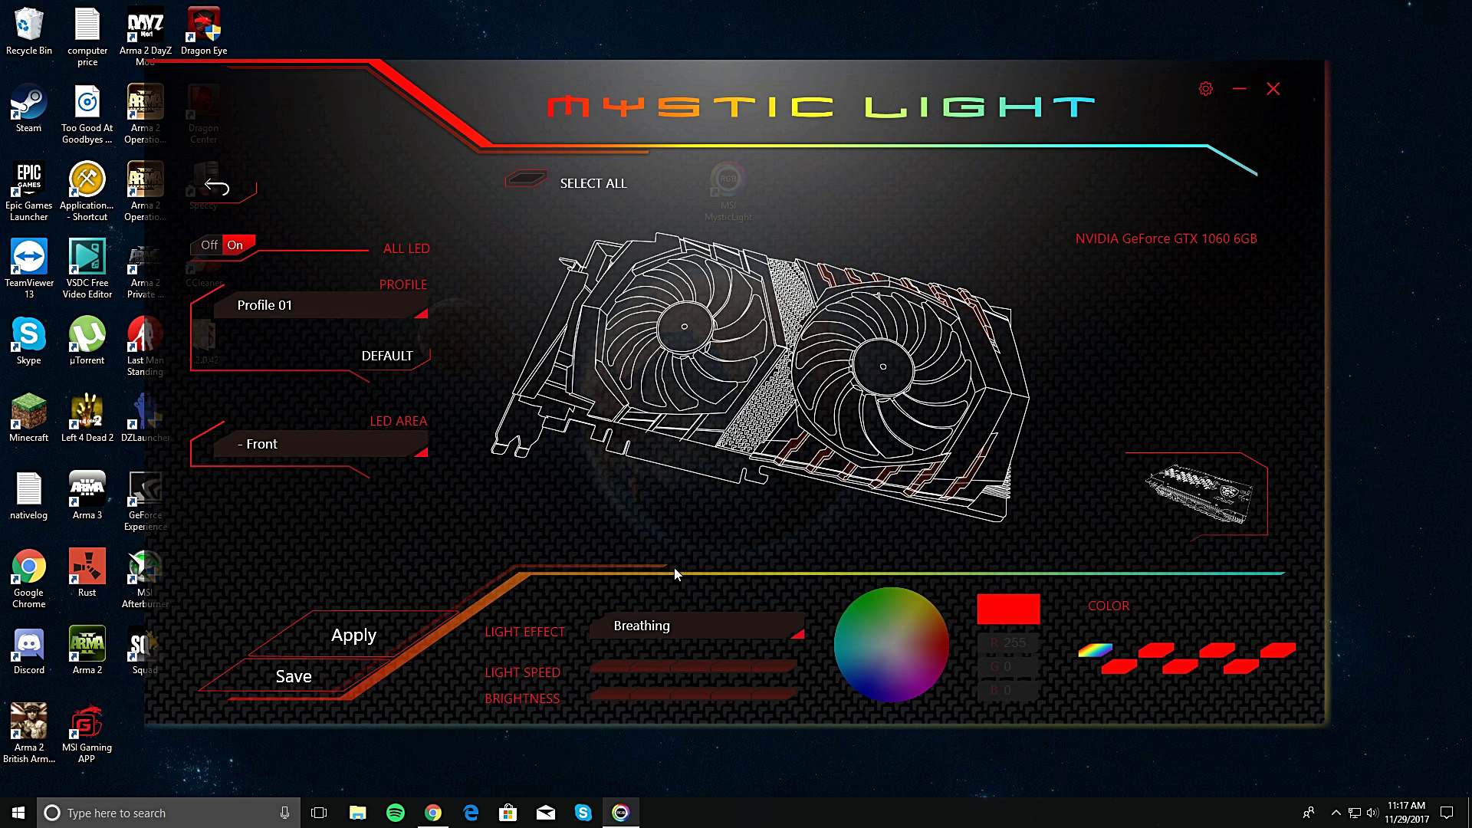
left_click(669, 626)
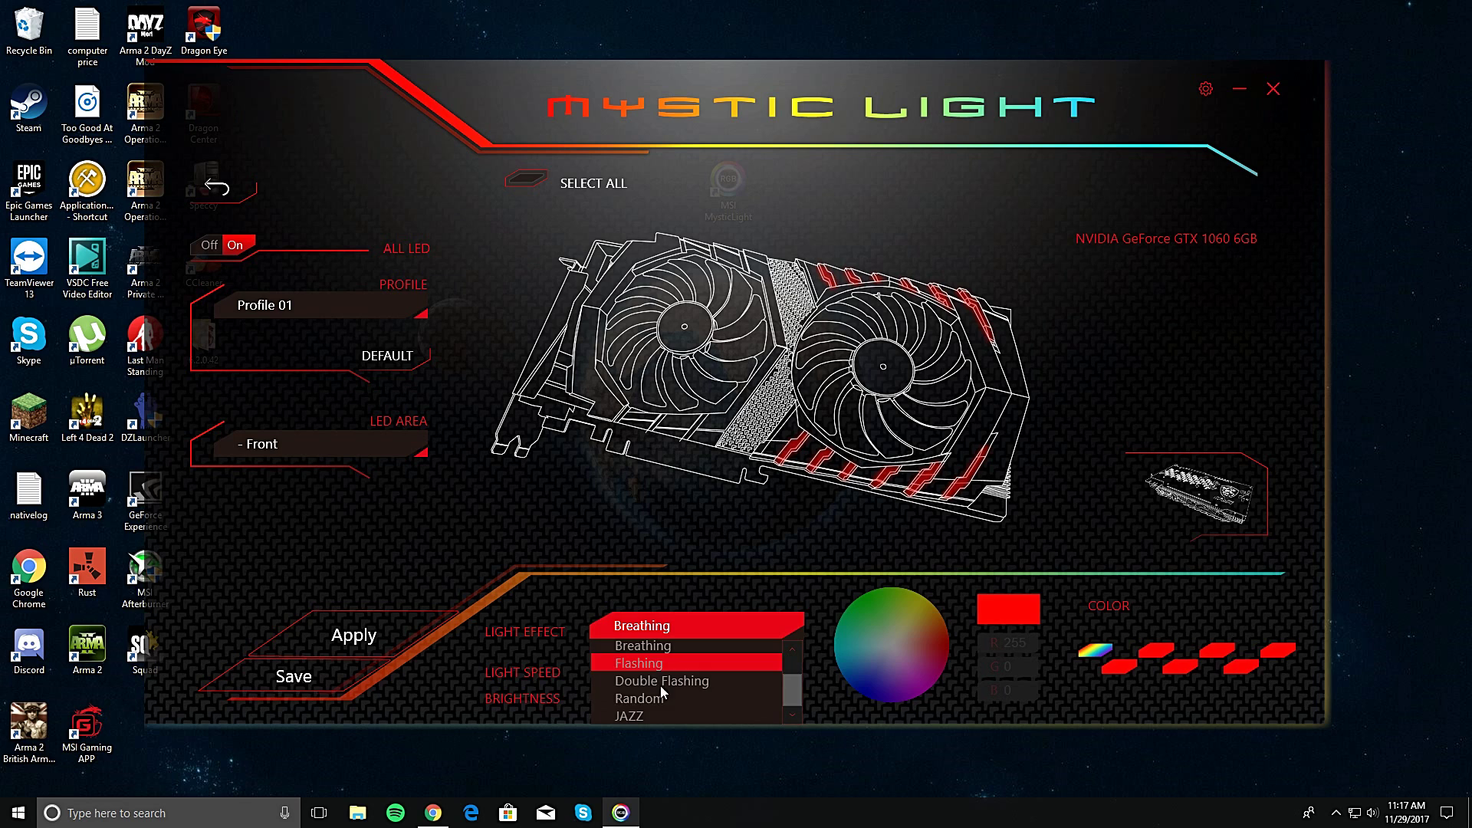
left_click(483, 597)
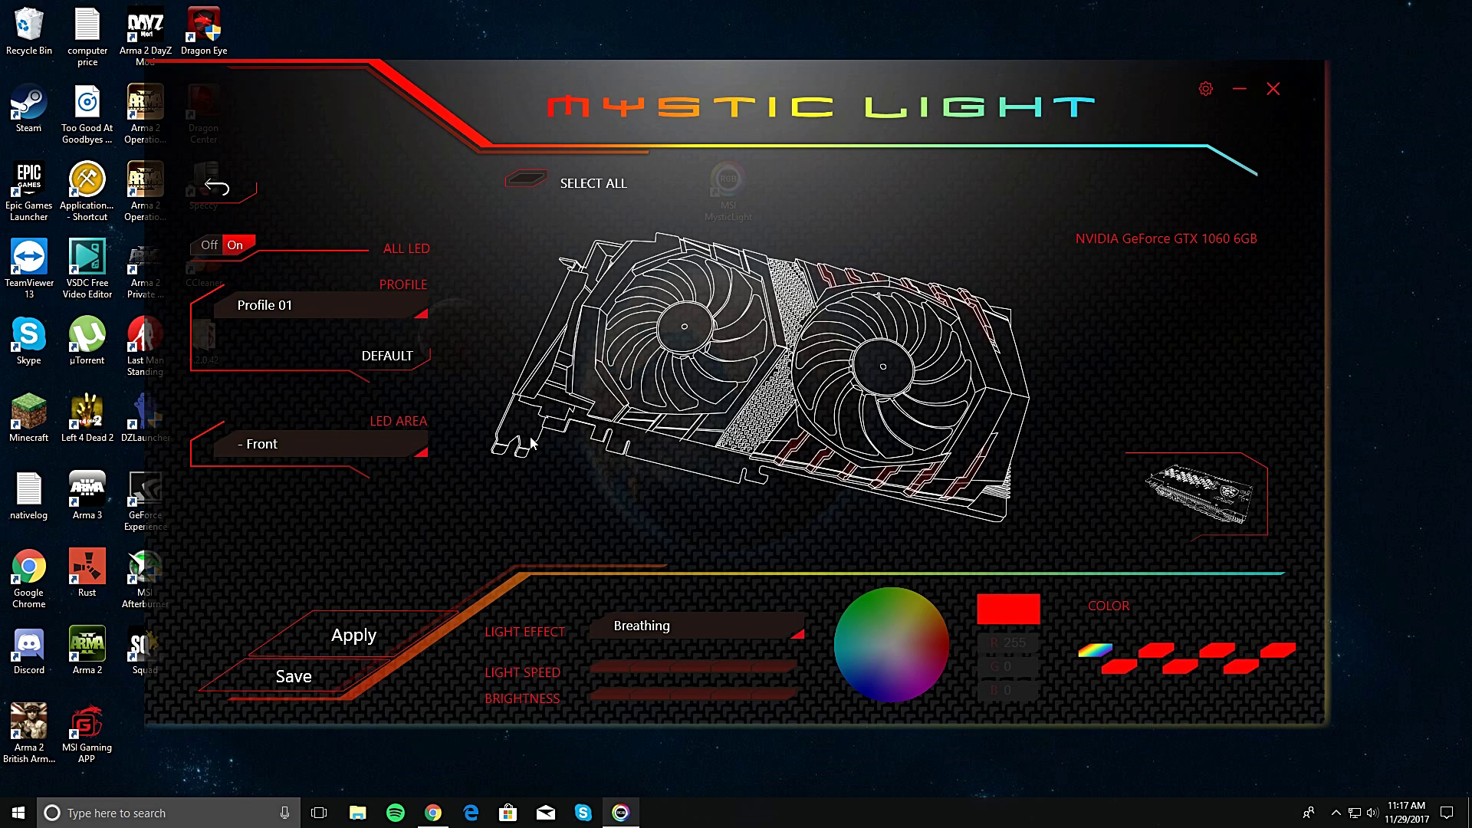